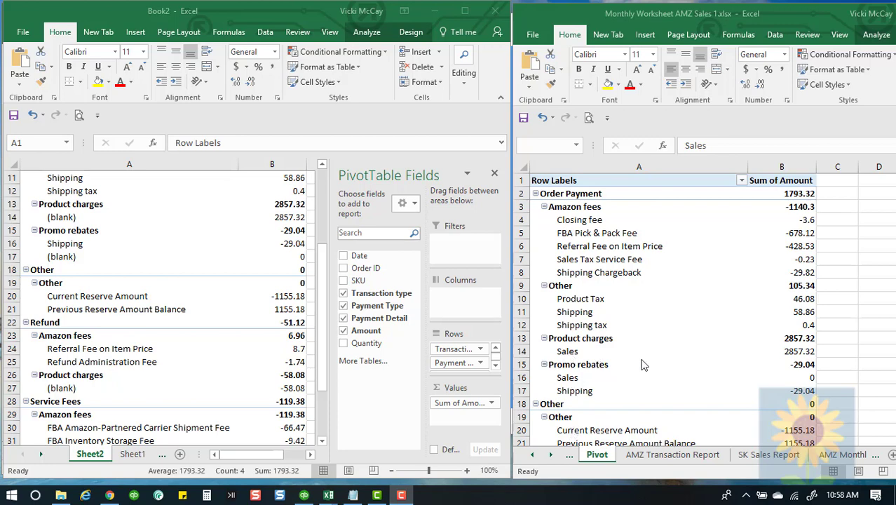
- Review the Sales, Shipping and Refund rows in the Pivot sheet of Monthly Worksheet AMZ Sales 1.xlsx, selecting the Sales label under Product charges
left_click(723, 351)
scroll(722, 351, "down", 4)
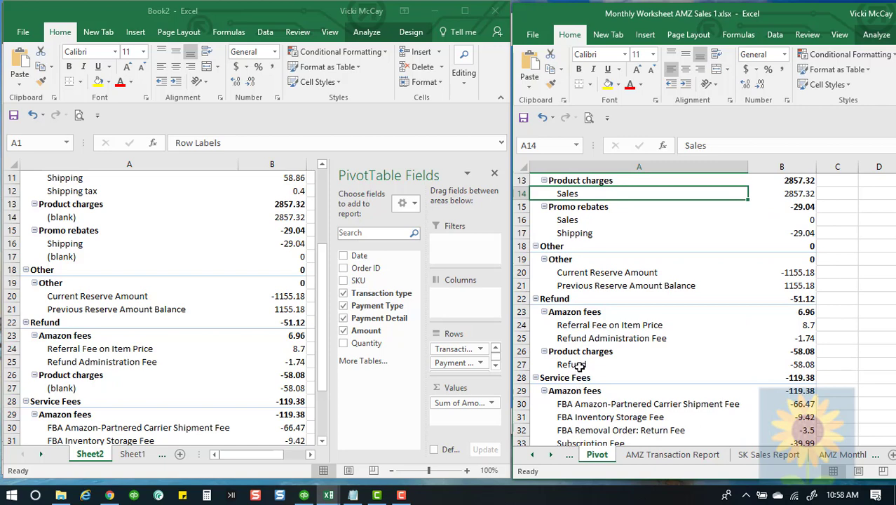
scroll(579, 365, "up", 3)
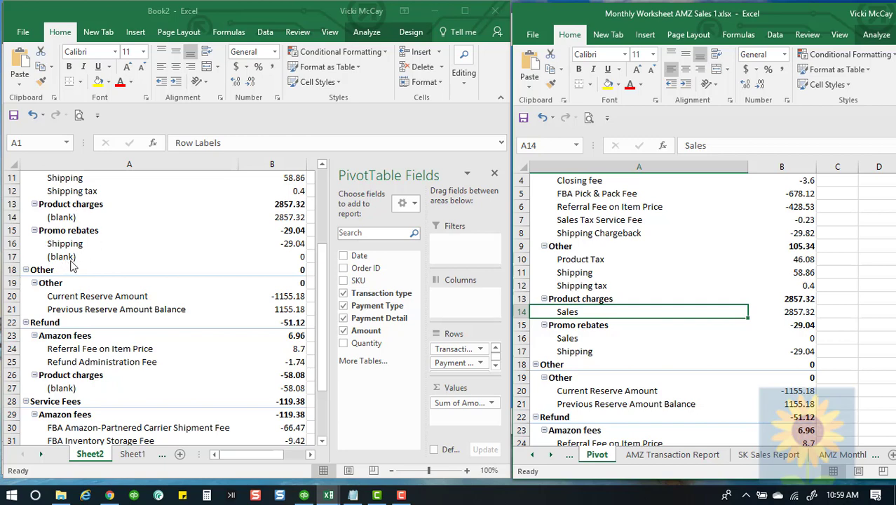
scroll(100, 379, "down", 1)
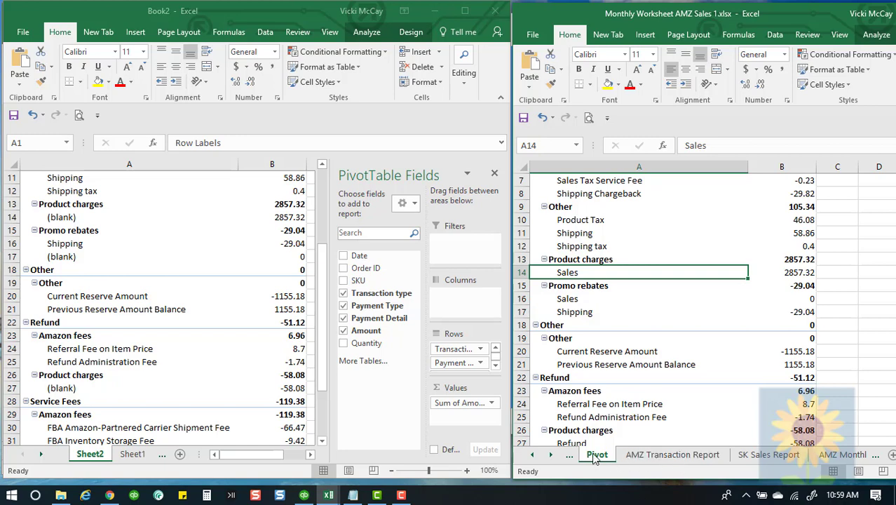
- Show the AMZ Transaction Report sheet and maximize the Monthly Worksheet AMZ Sales 1.xlsx window
left_click(657, 456)
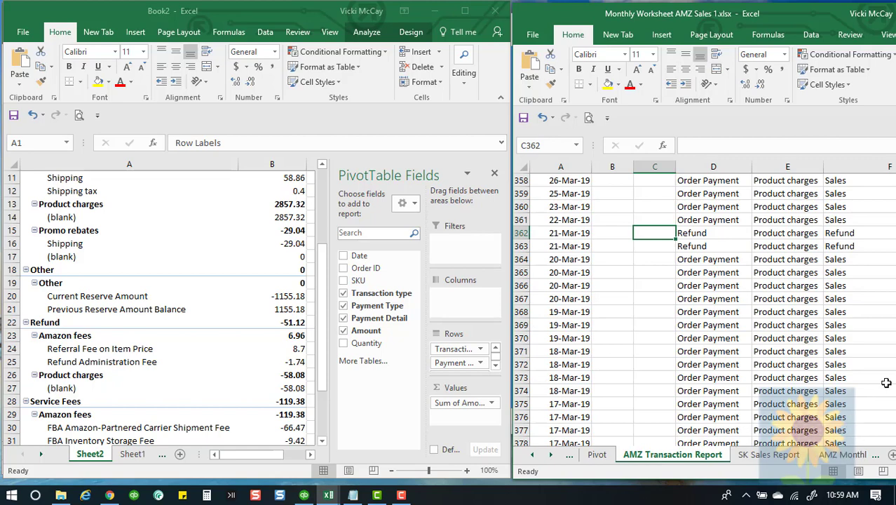
left_click_drag(803, 10, 701, 18)
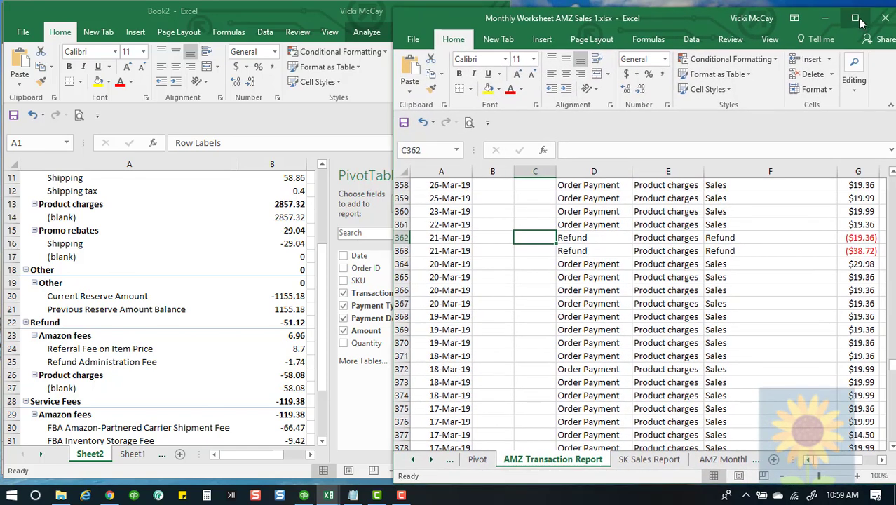
left_click(857, 18)
- Examine the payment details in column F of the AMZ Transaction Report, including the Sales and Refund entries for product charges
scroll(635, 362, "up", 10)
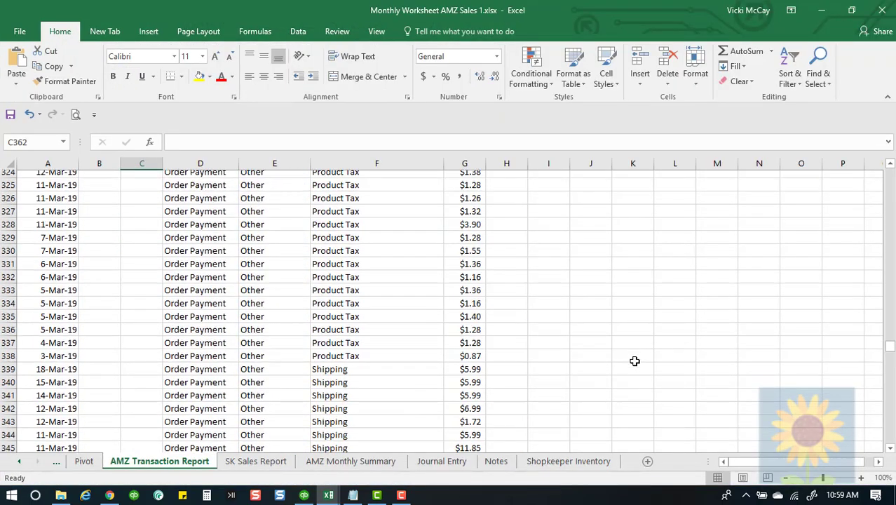
scroll(635, 361, "up", 20)
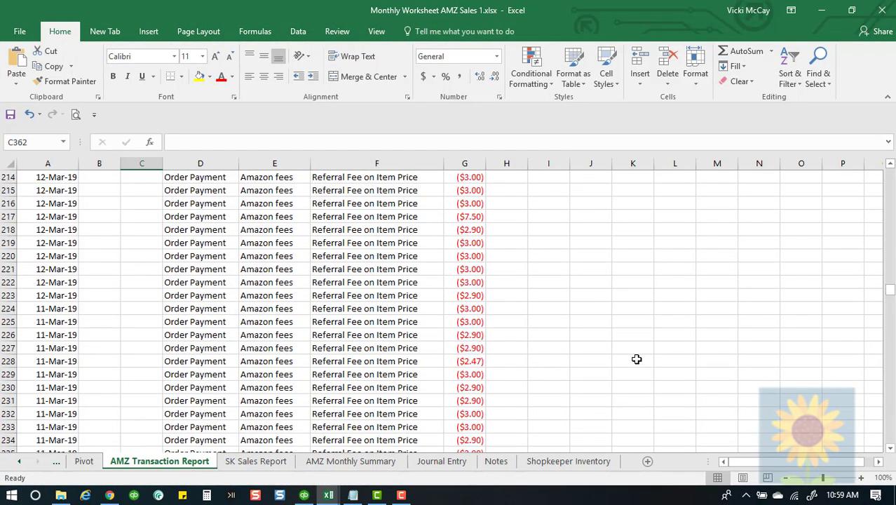
scroll(636, 359, "up", 4)
scroll(636, 359, "down", 20)
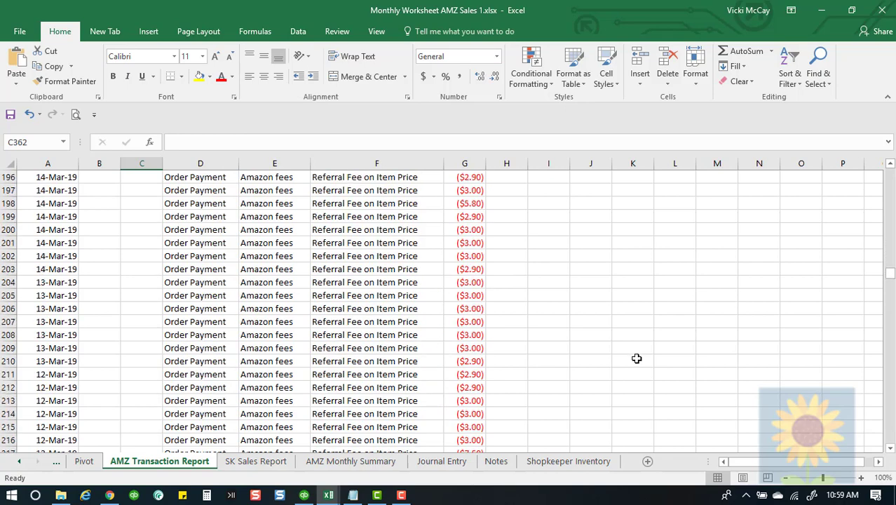
scroll(403, 344, "down", 20)
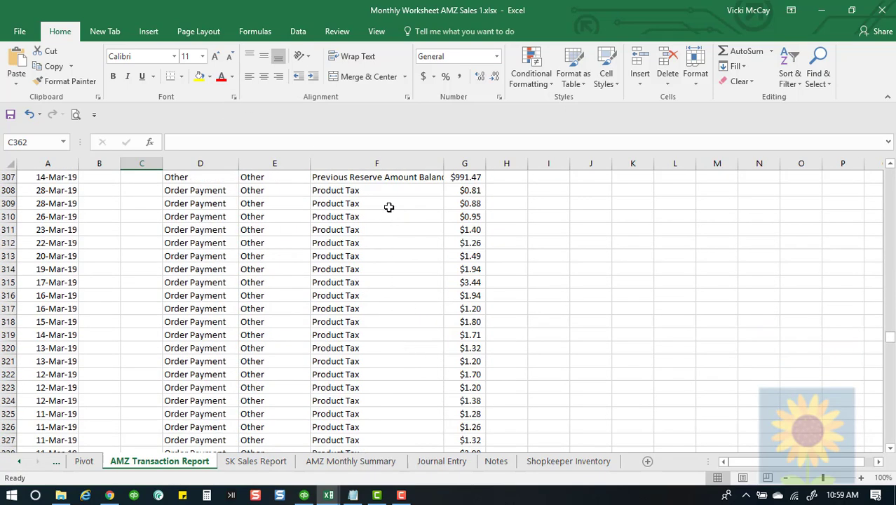
scroll(389, 222, "down", 5)
scroll(389, 223, "down", 8)
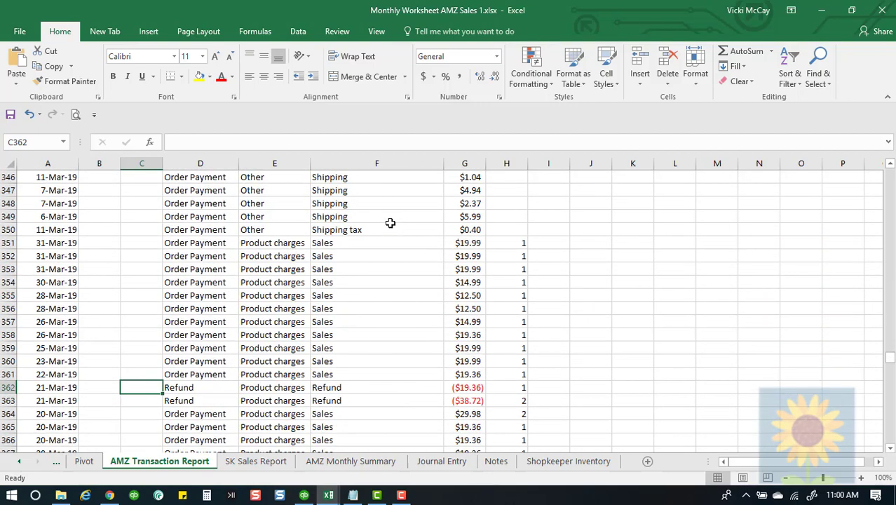
scroll(352, 417, "down", 14)
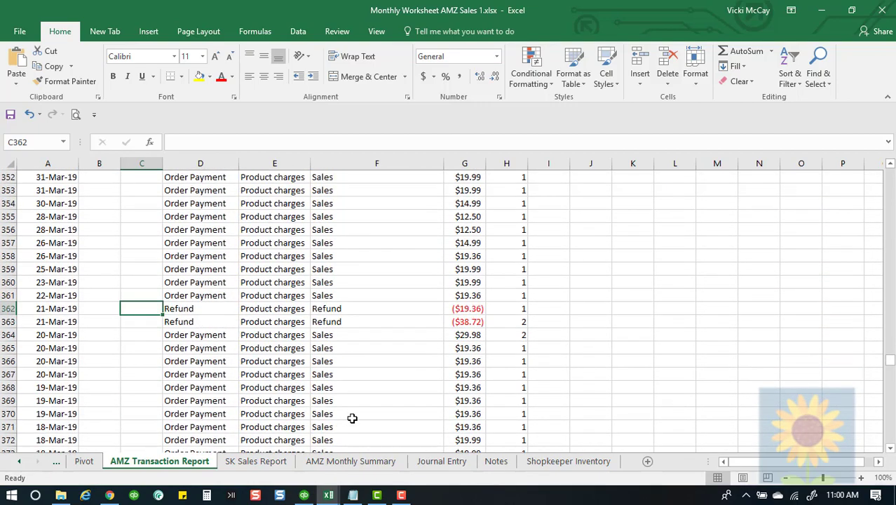
scroll(354, 418, "down", 13)
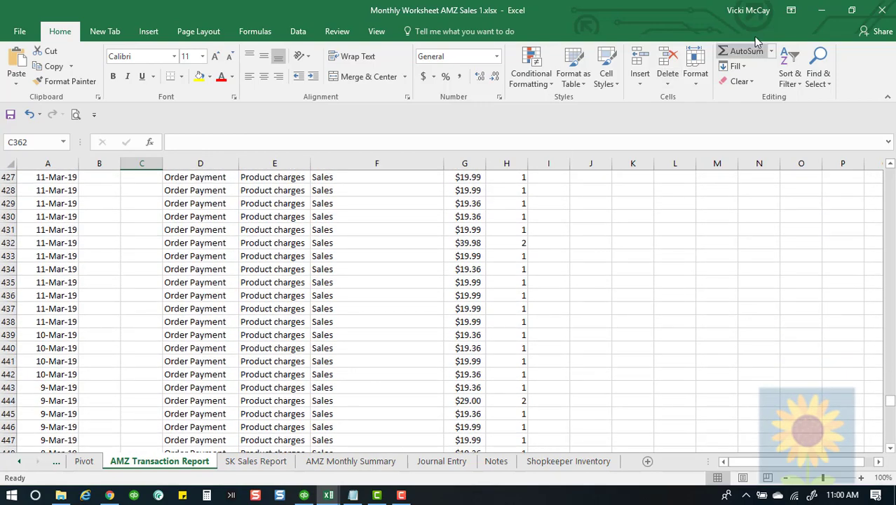
- Restore the monthly worksheet window to its smaller size and show Sheet1 of Book2 in a maximized window
left_click(851, 10)
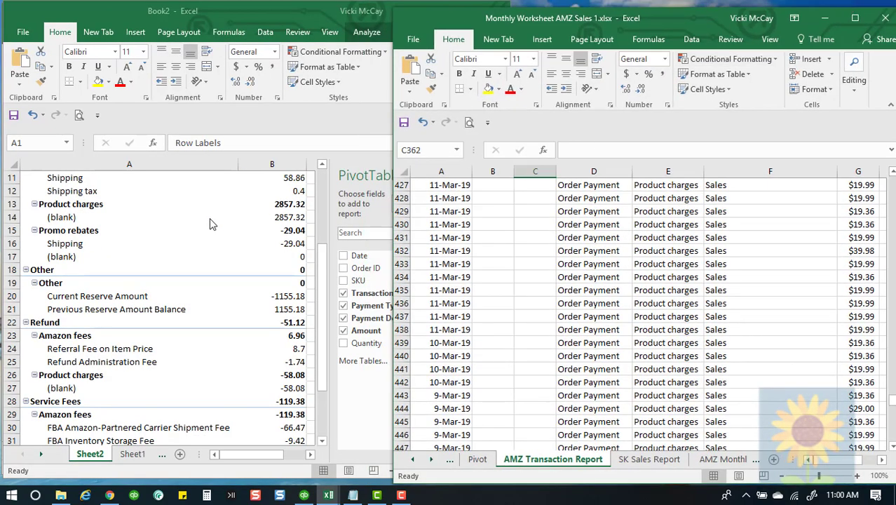
left_click(136, 463)
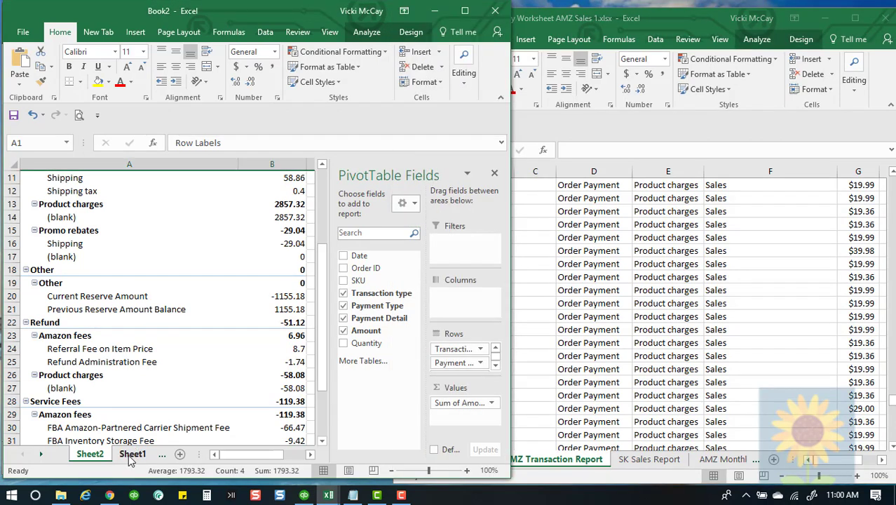
left_click(130, 454)
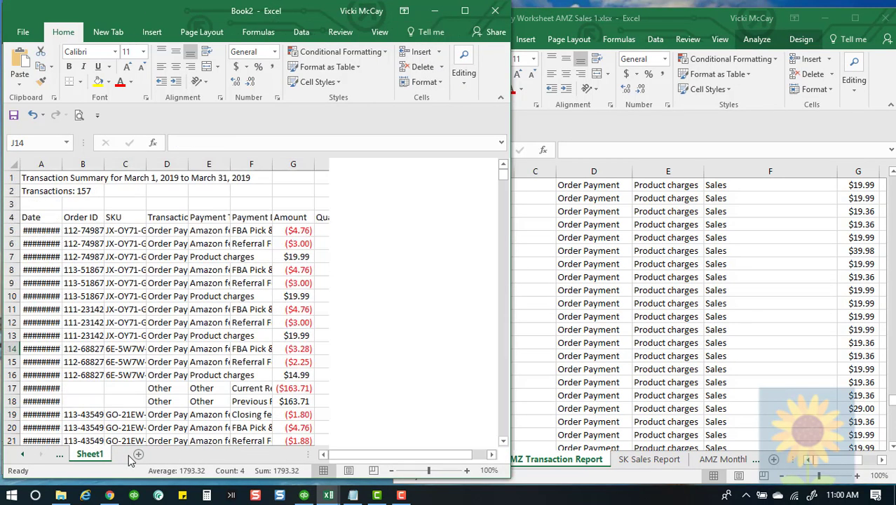
left_click(464, 11)
scroll(556, 275, "down", 1)
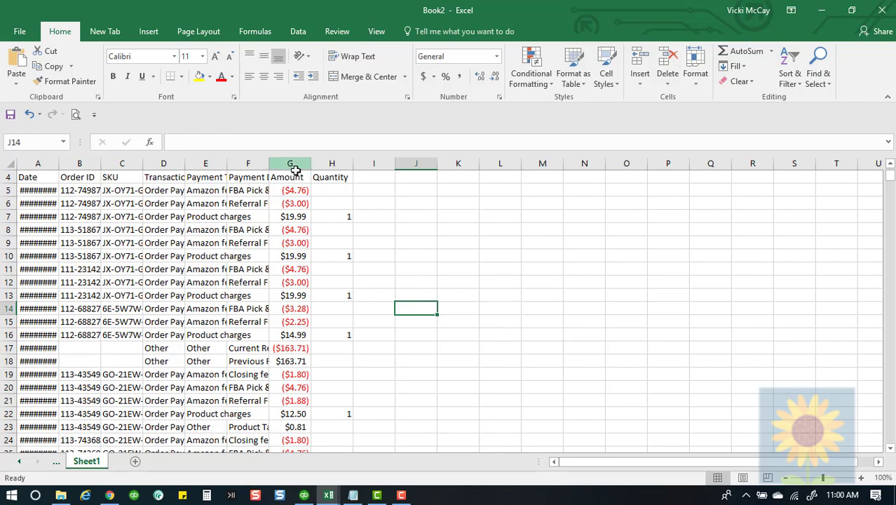
- Widen the Payment Detail and Payment Type columns in Sheet1 so their entries can be read
left_click_drag(267, 163, 324, 164)
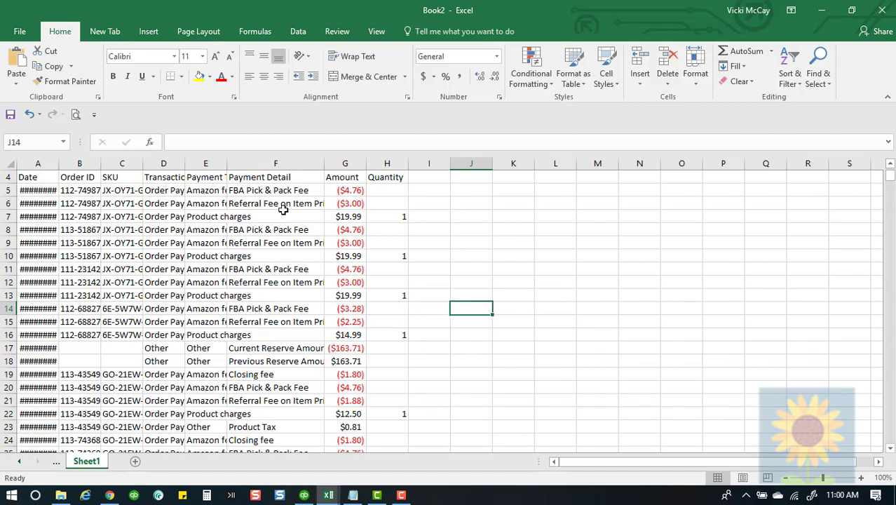
scroll(274, 204, "down", 17)
scroll(284, 272, "down", 20)
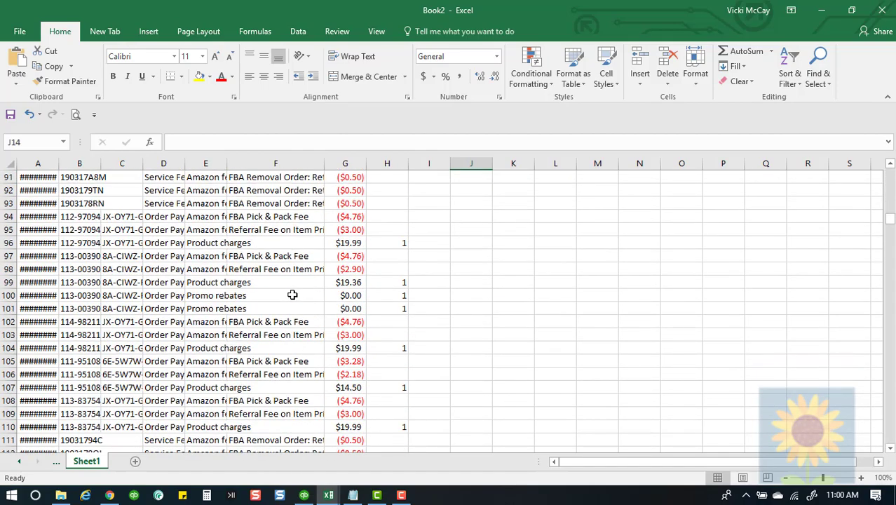
scroll(294, 303, "down", 20)
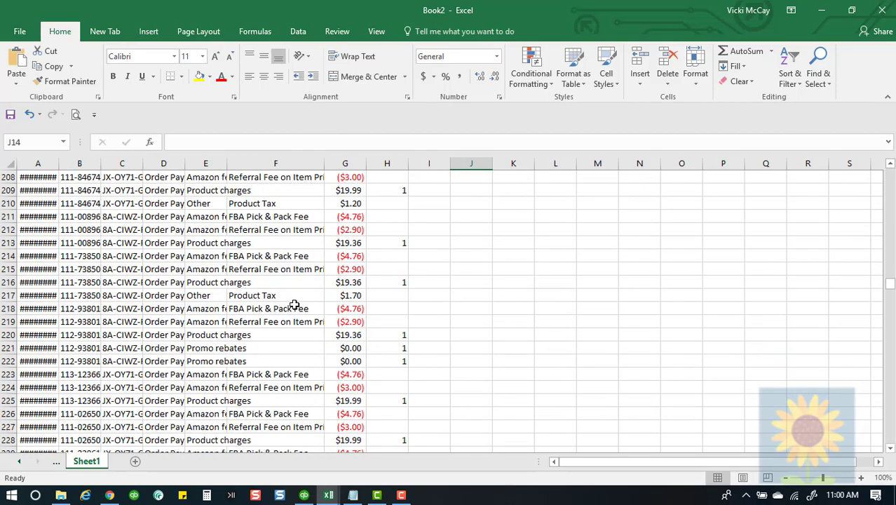
left_click_drag(227, 163, 279, 164)
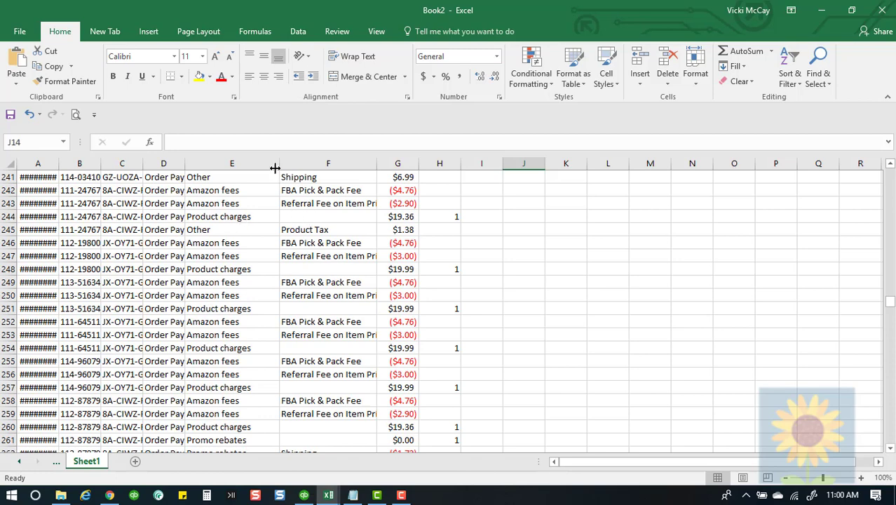
mouse_move(277, 165)
left_mouse_down()
mouse_move(226, 167)
mouse_move(281, 174)
left_mouse_up()
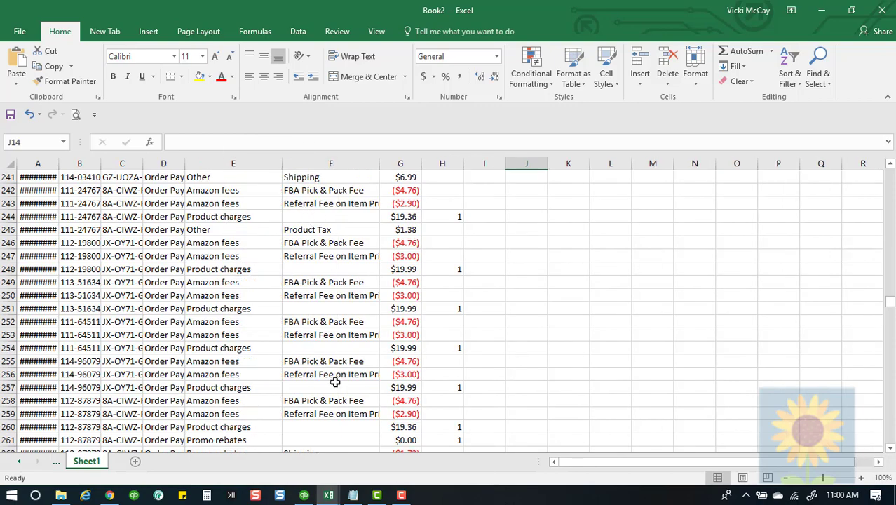
- Insert a blank row between the header row and the first transaction in row 5 of Sheet1
scroll(345, 394, "up", 20)
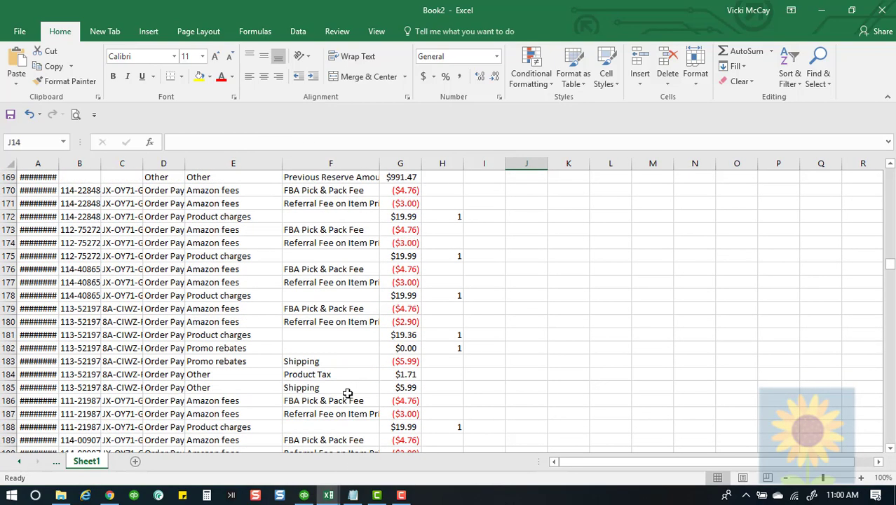
scroll(345, 394, "up", 17)
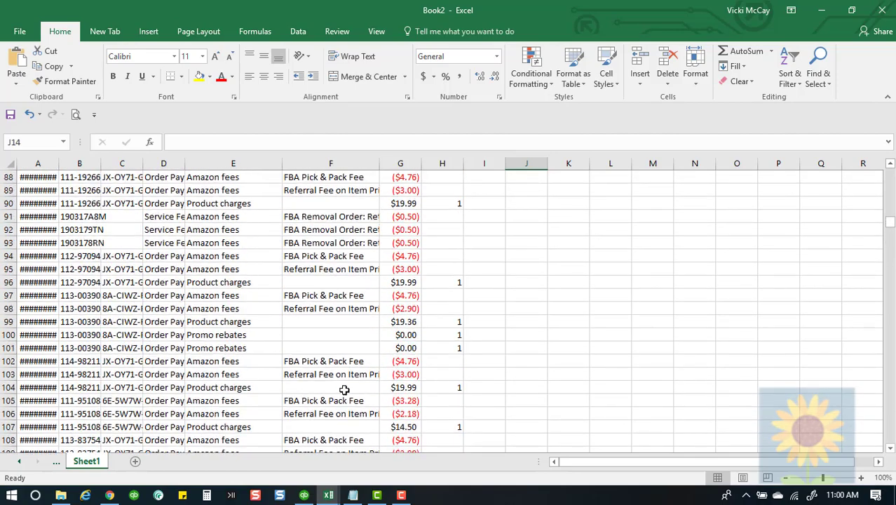
scroll(345, 387, "up", 15)
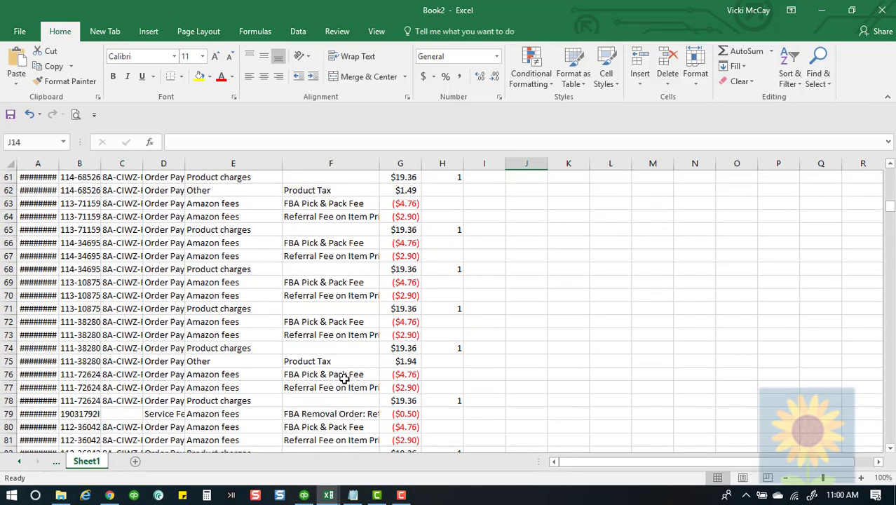
scroll(345, 379, "up", 1)
left_click_drag(892, 193, 889, 174)
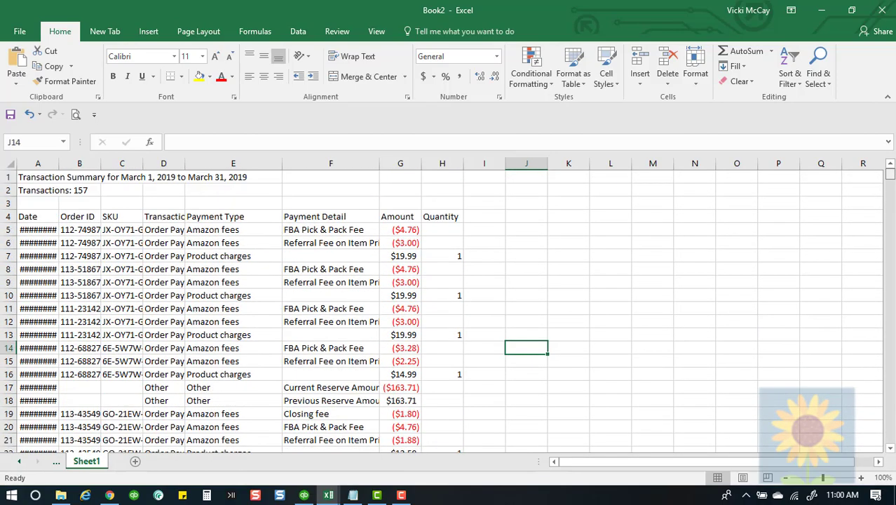
left_click(5, 230)
right_click(7, 231)
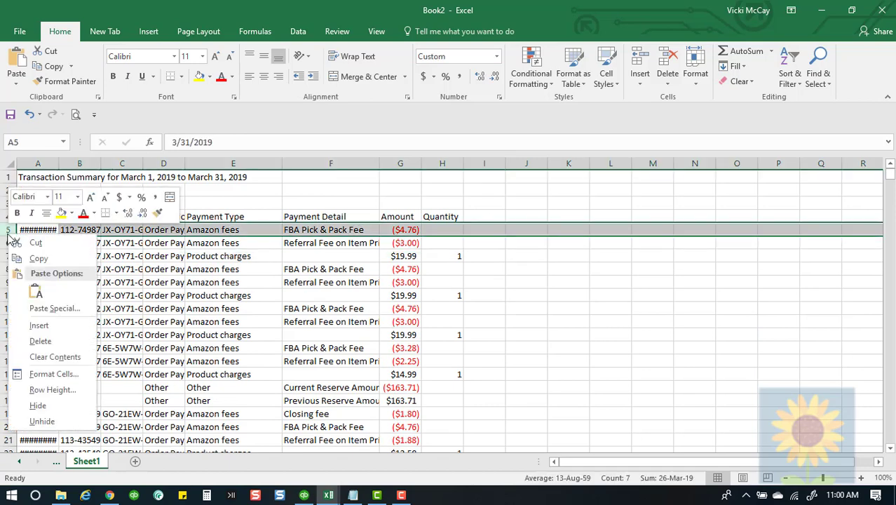
left_click(39, 327)
- Sort the transactions A to Z by the Payment Detail range F6:F517, expanding the selection to the neighbouring columns
left_click_drag(326, 243, 316, 376)
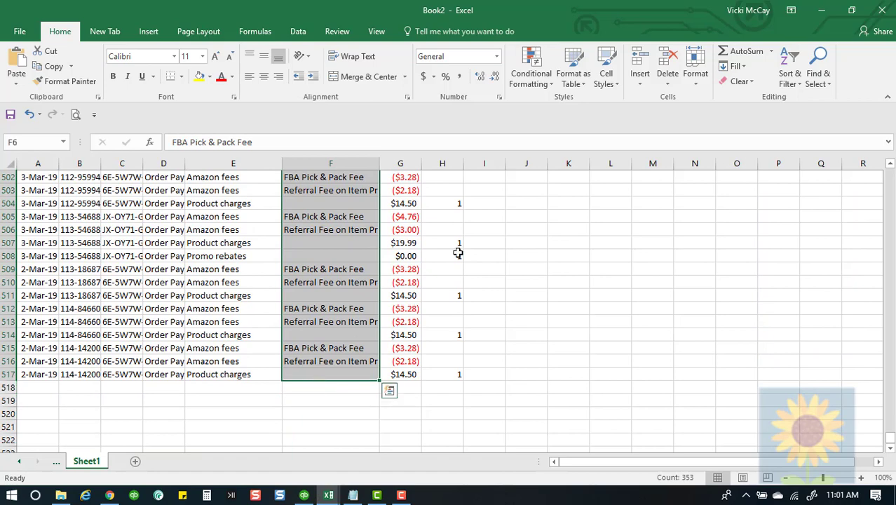
left_click(790, 70)
left_click(812, 99)
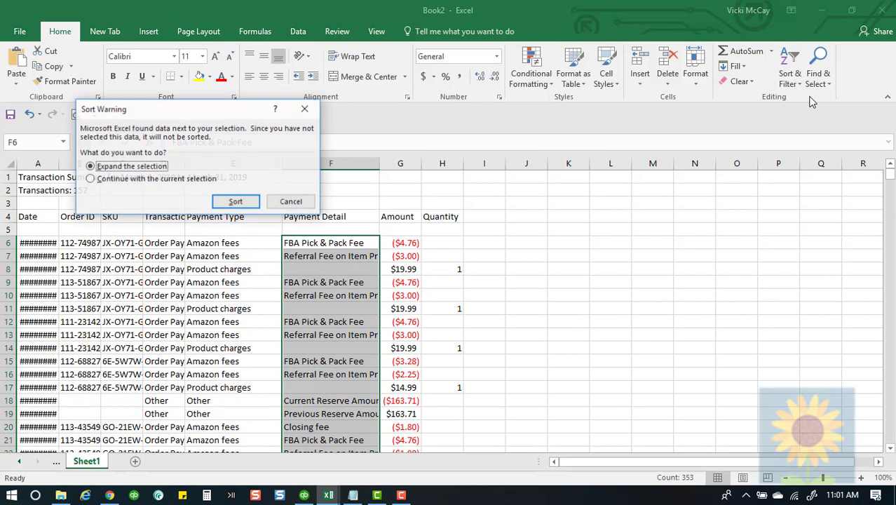
left_click(229, 201)
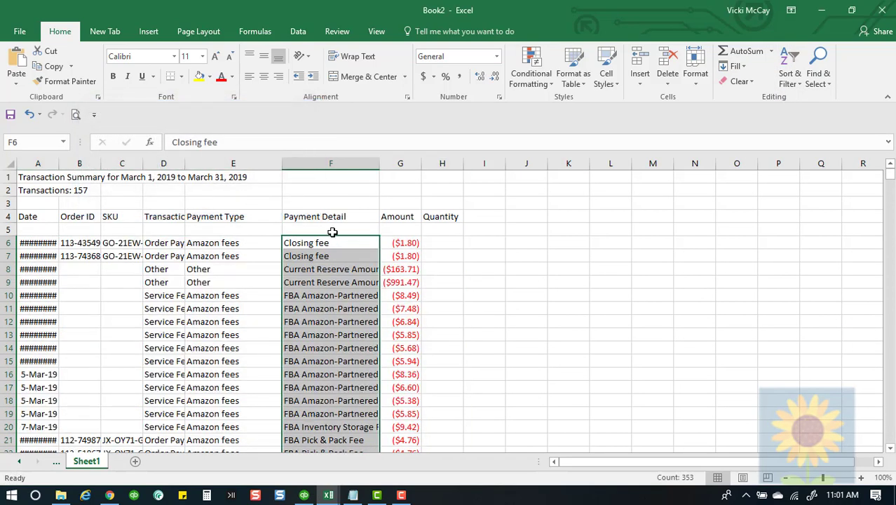
- Examine the sorted transactions for rows with a blank Payment Detail, from row 359 down to the end of the data
scroll(337, 237, "down", 20)
scroll(348, 239, "down", 20)
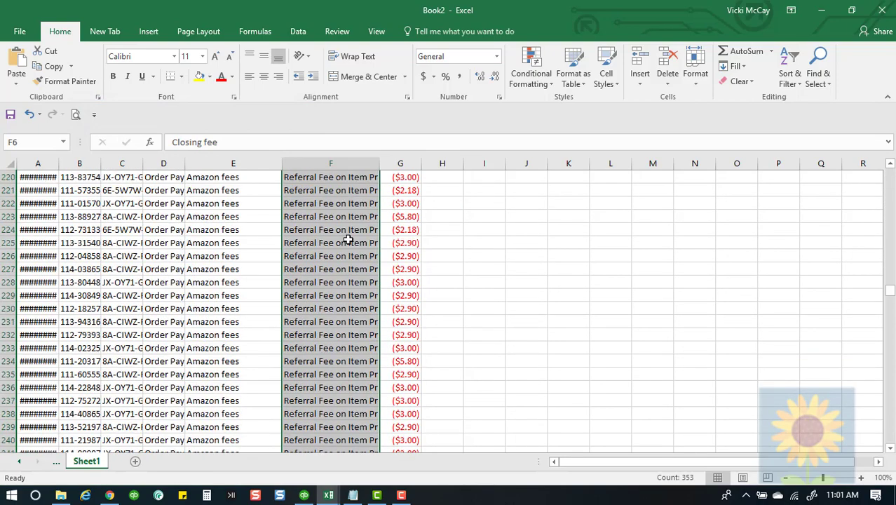
scroll(348, 238, "down", 11)
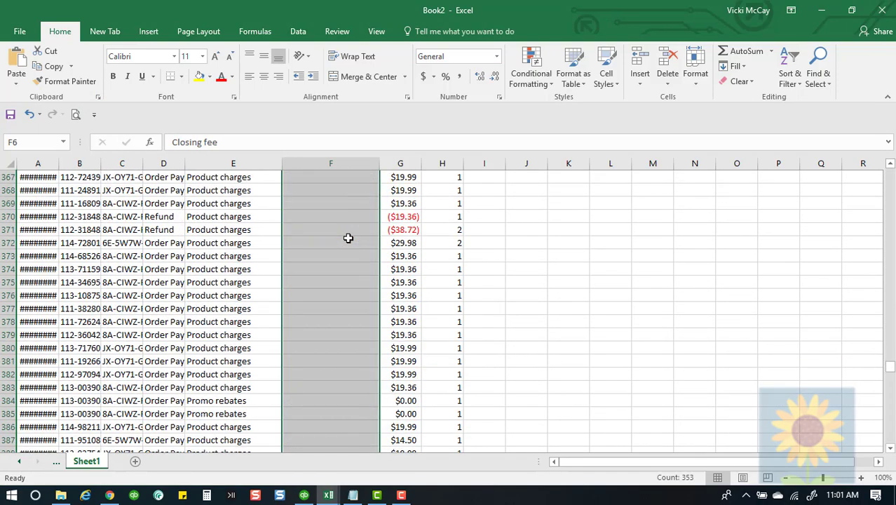
scroll(347, 238, "up", 5)
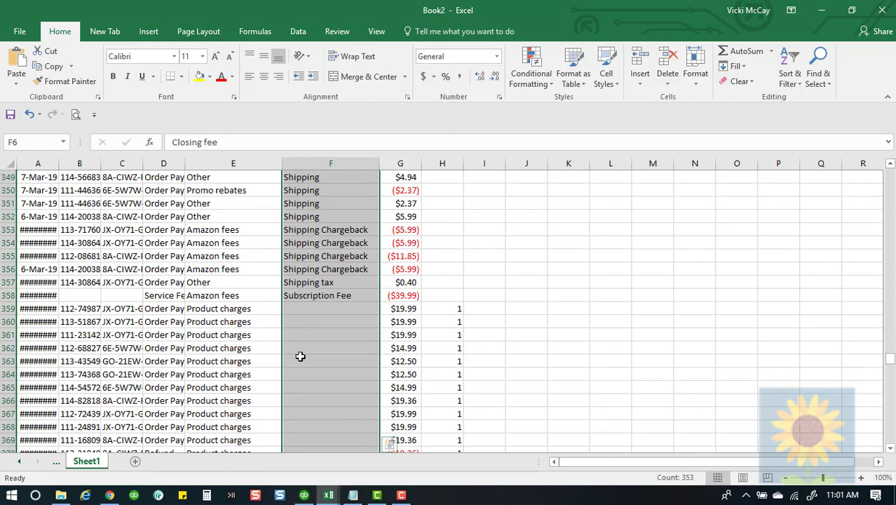
scroll(557, 342, "down", 6)
scroll(556, 341, "down", 20)
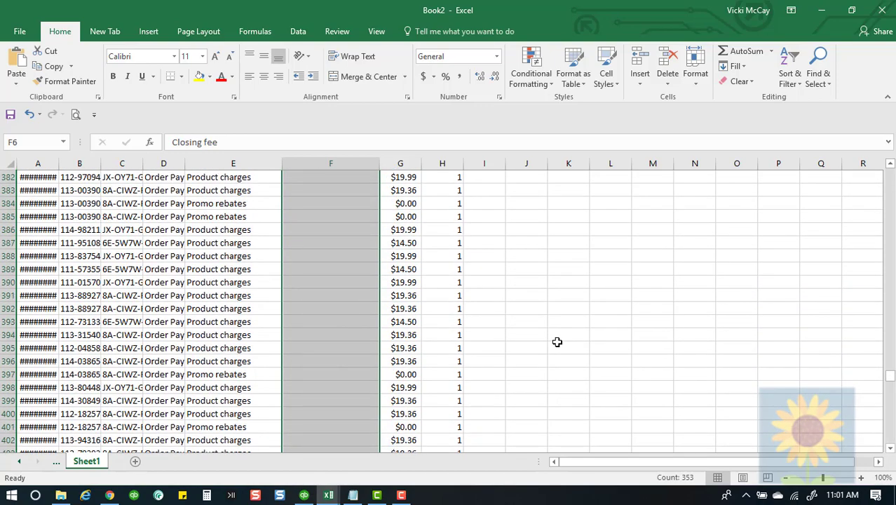
scroll(557, 342, "down", 20)
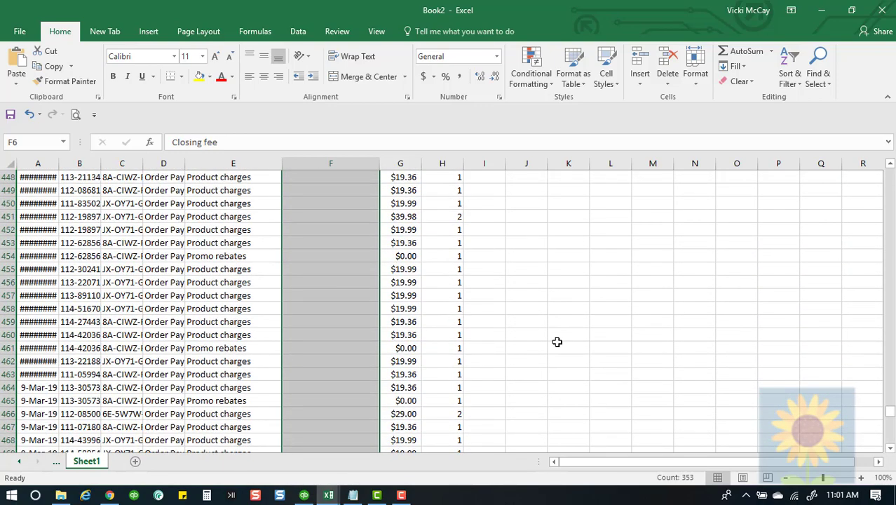
scroll(557, 341, "up", 7)
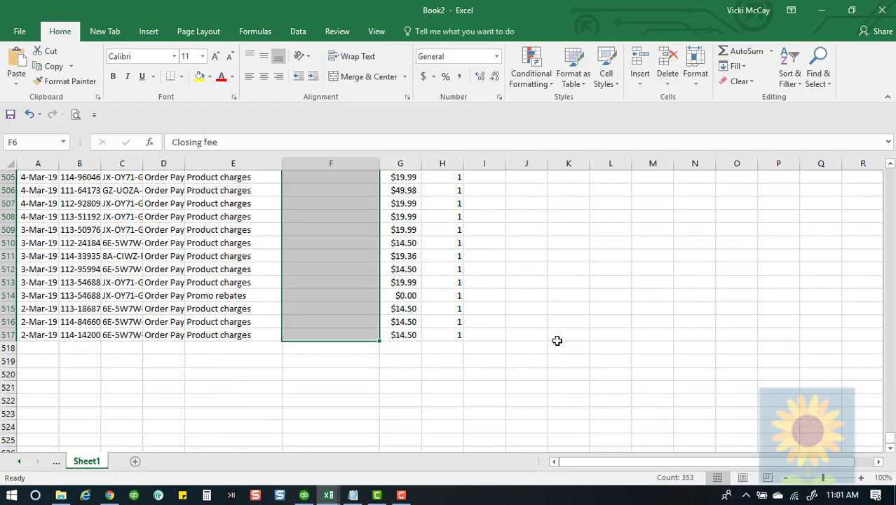
- Enter Sales as the Payment Detail in F359 and fill it down through the last transaction in row 517
scroll(556, 340, "up", 17)
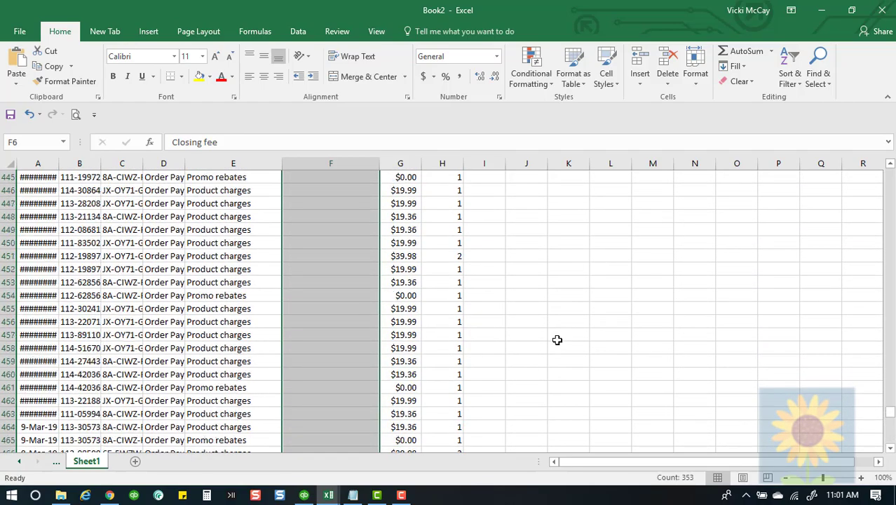
scroll(561, 335, "up", 19)
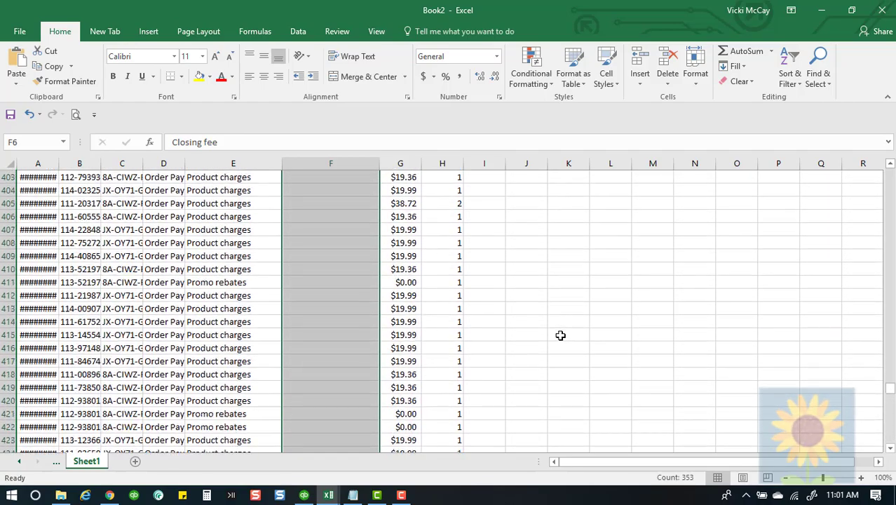
scroll(560, 335, "up", 1)
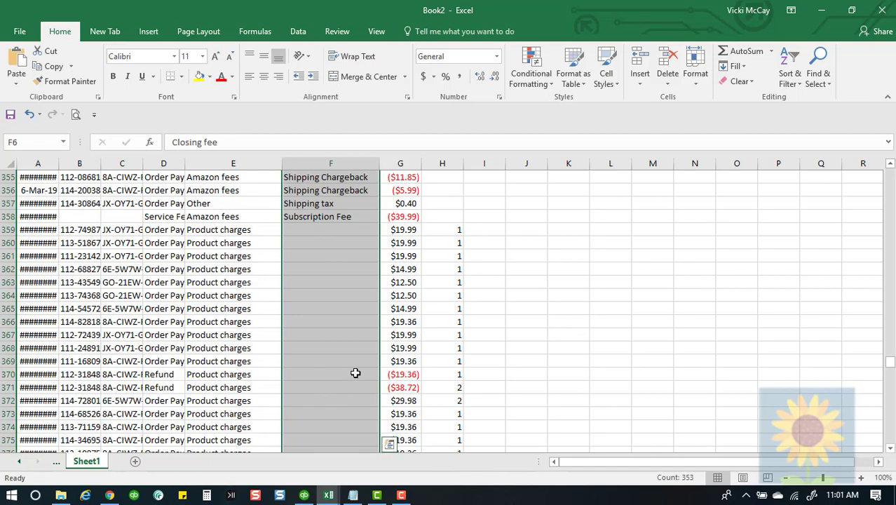
scroll(348, 361, "down", 2)
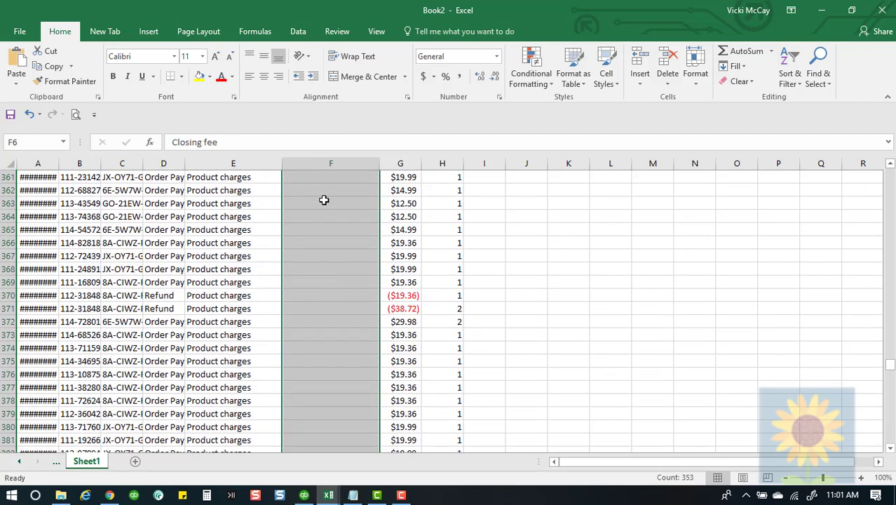
scroll(324, 199, "up", 3)
left_click(331, 270)
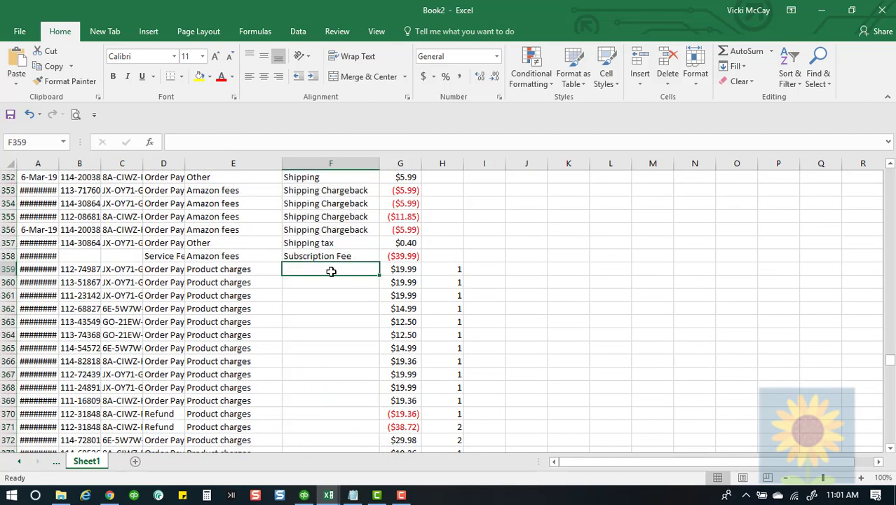
type("Sale")
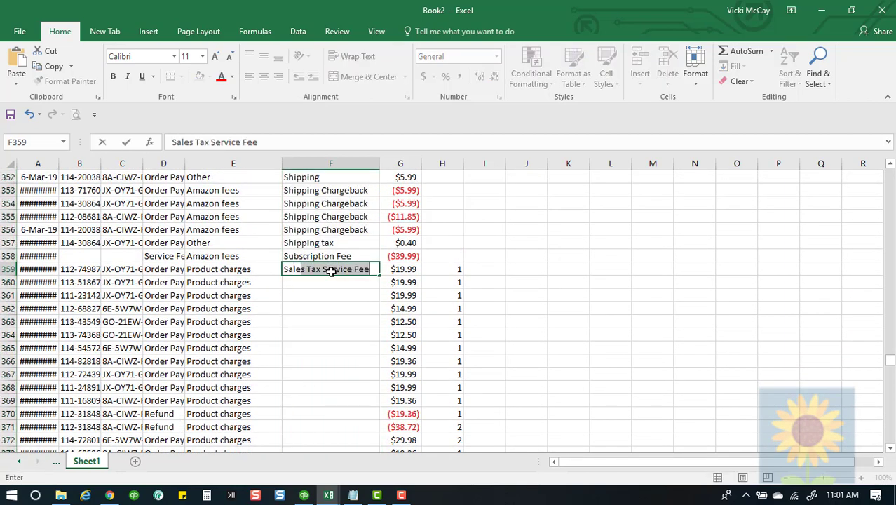
type("s")
key("BackSpace")
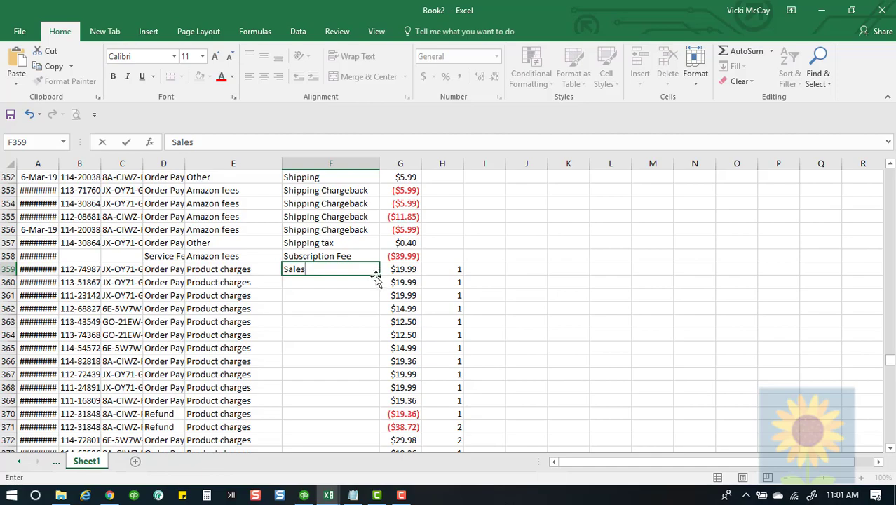
left_click_drag(380, 274, 354, 430)
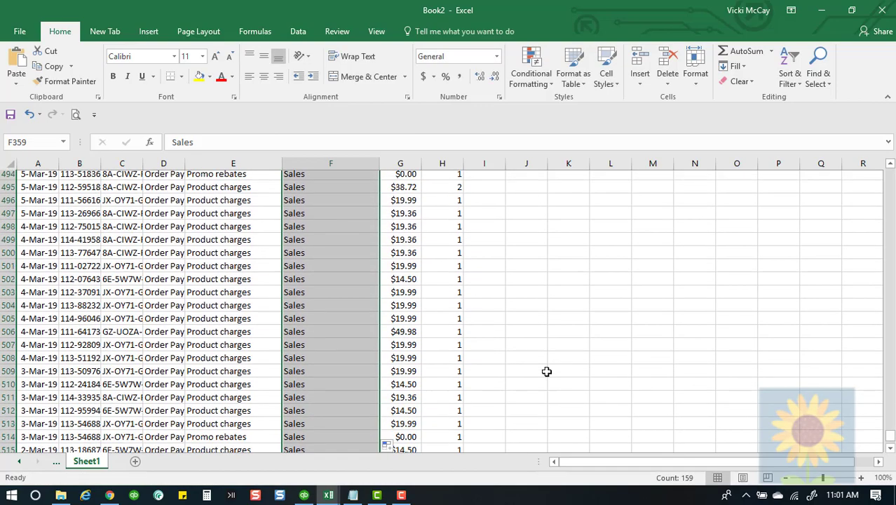
- Change the Payment Detail of the two refund transactions in F370 and F371 to Refund
scroll(546, 371, "up", 7)
scroll(546, 371, "up", 18)
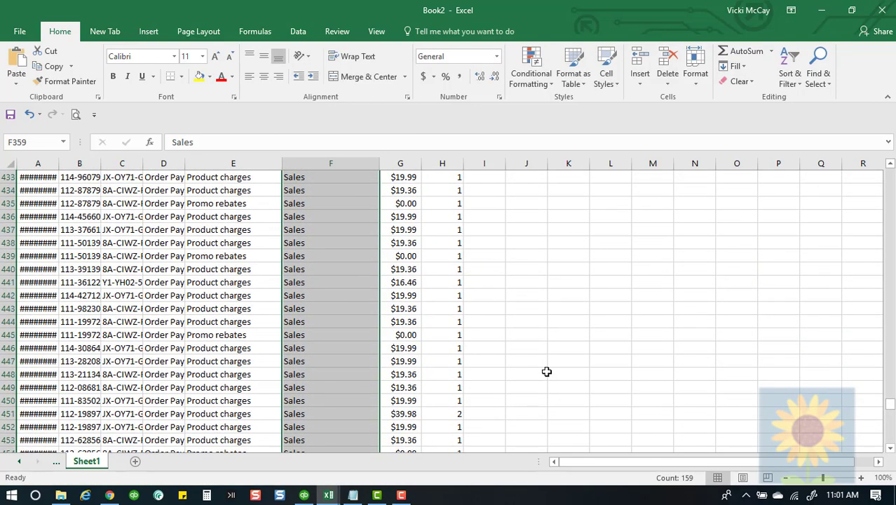
scroll(546, 371, "up", 20)
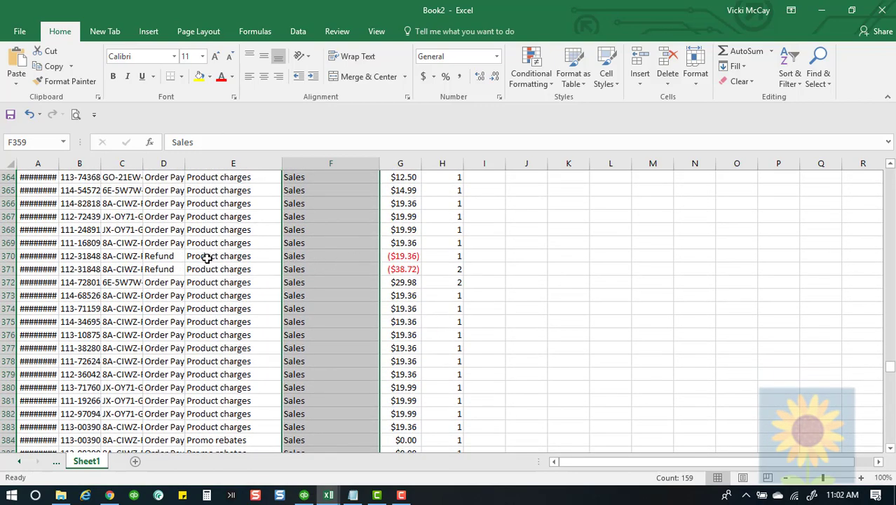
left_click(300, 255)
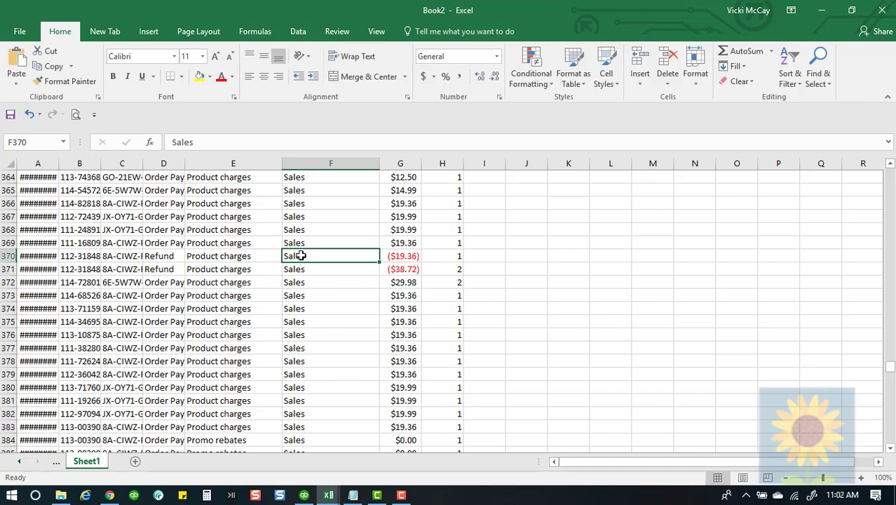
left_click_drag(300, 255, 298, 268)
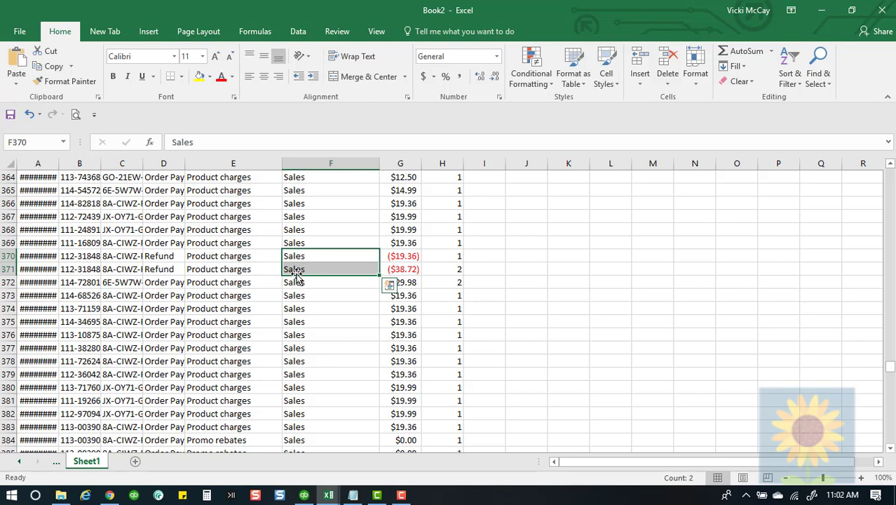
type("Ref")
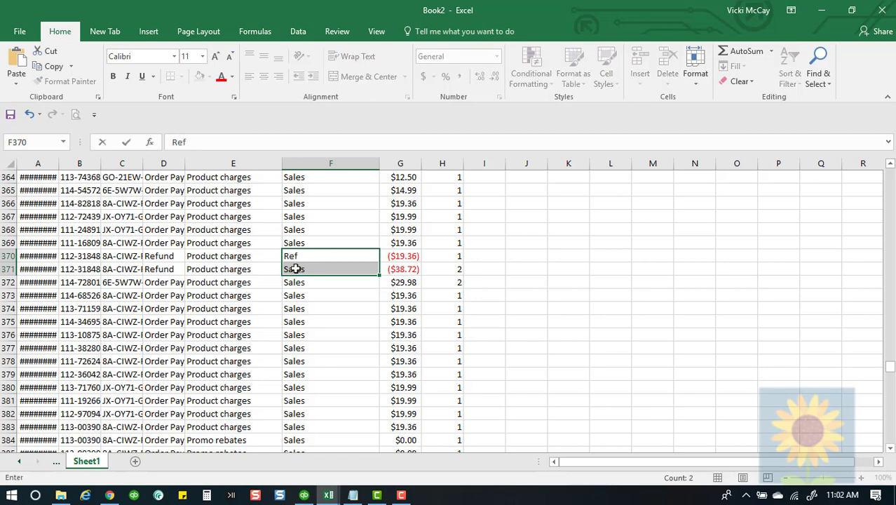
type("und")
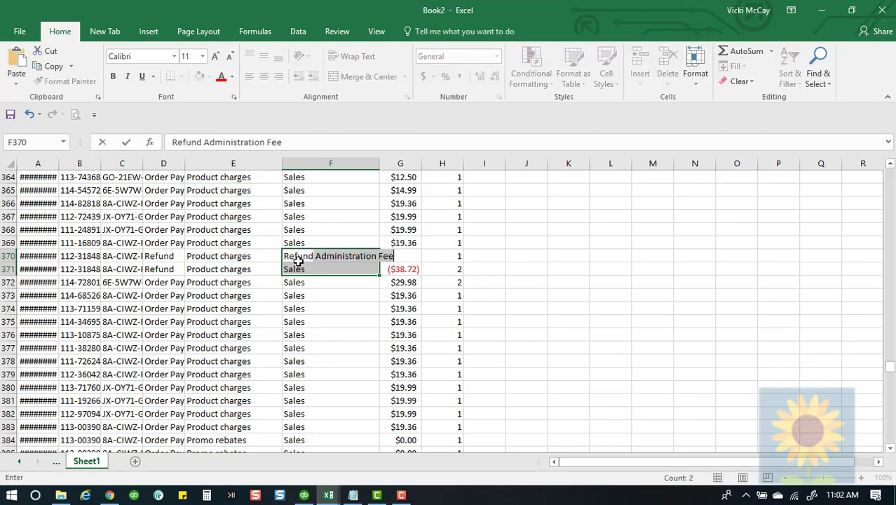
key("Delete")
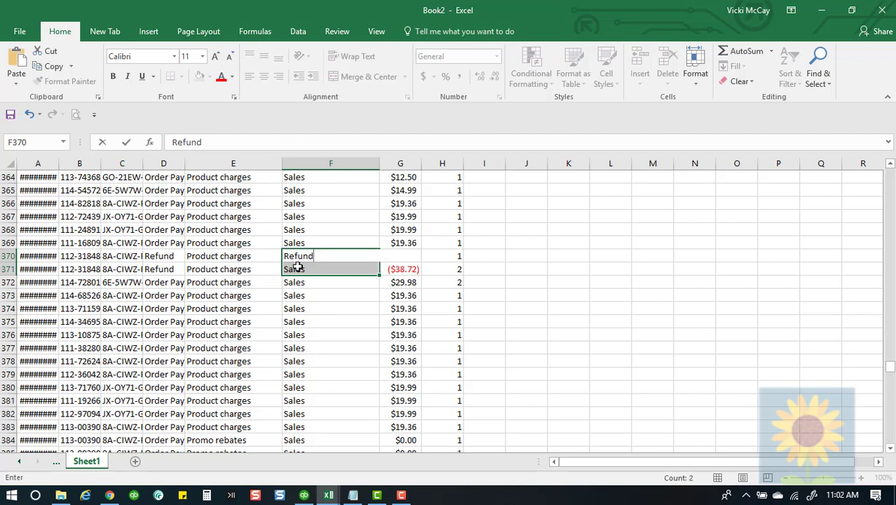
left_click(297, 268)
type("Refund")
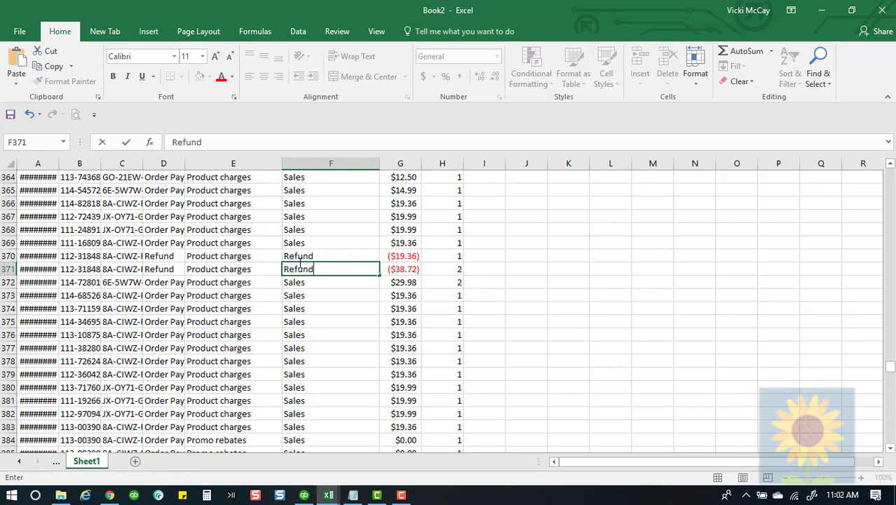
left_click(540, 298)
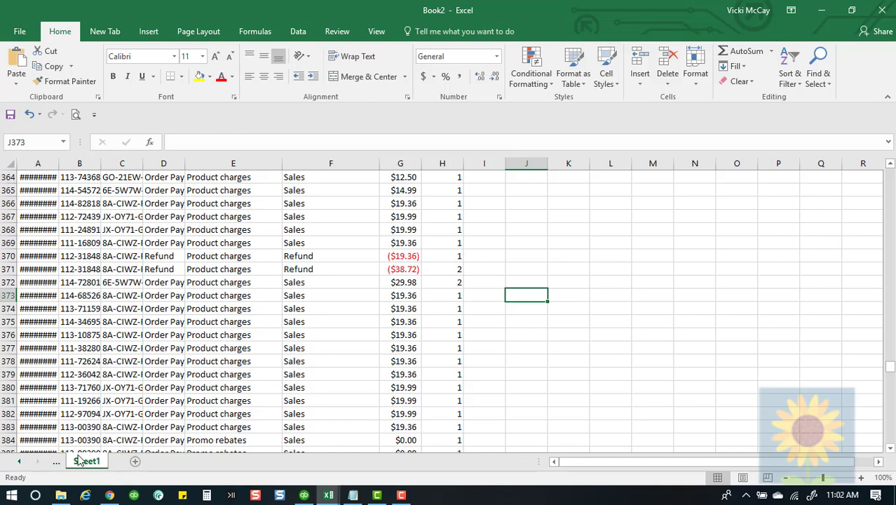
- Compare the pivot table on Sheet2 with the relabelled transactions in Sheet1 and the AMZ Sales workbook behind it
left_click(56, 463)
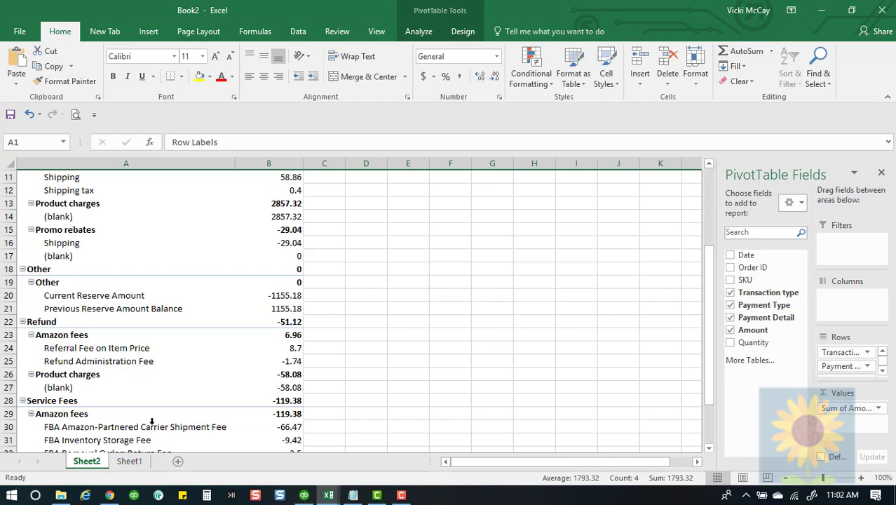
scroll(81, 416, "down", 1)
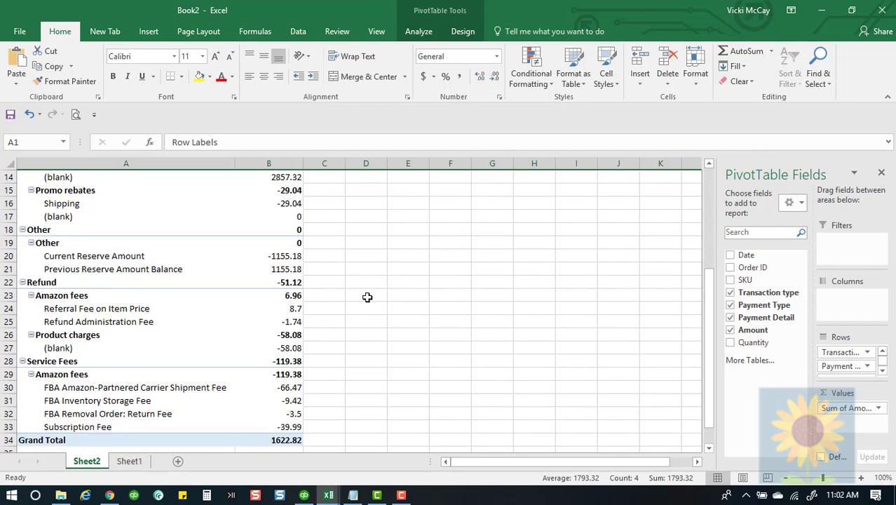
left_click(129, 462)
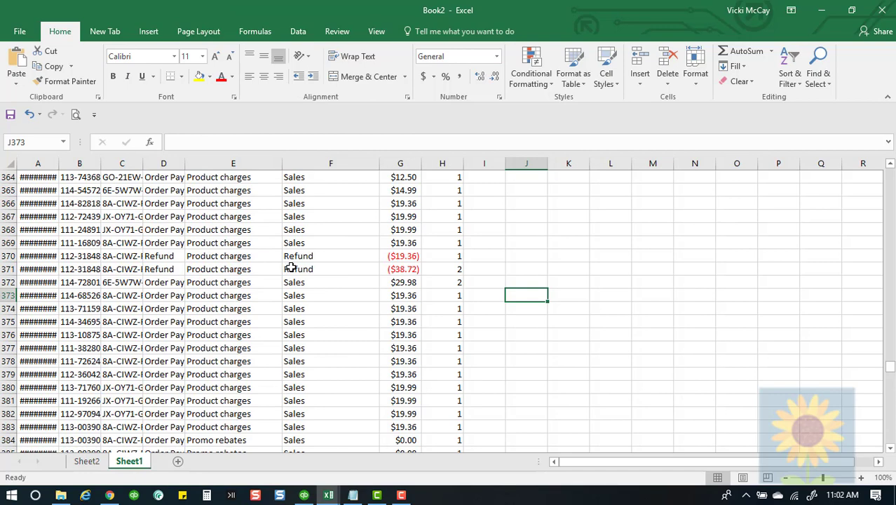
left_click(852, 11)
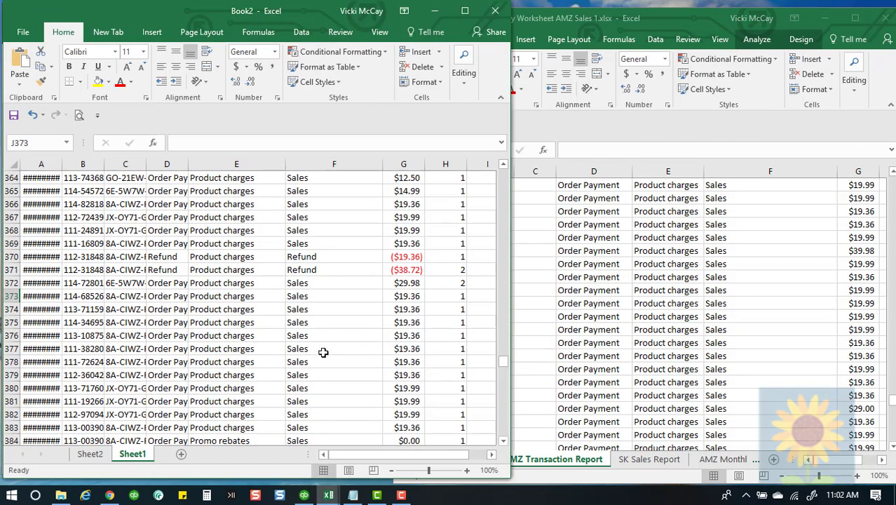
left_click(89, 453)
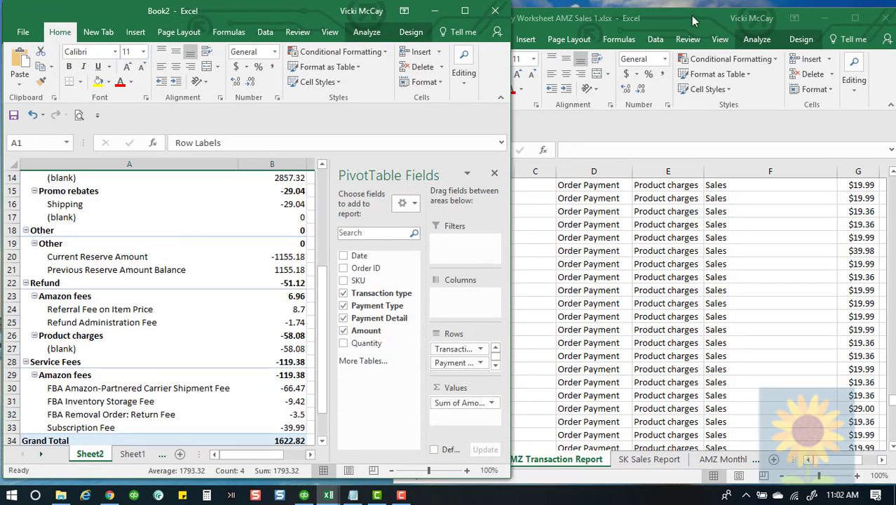
left_click(464, 10)
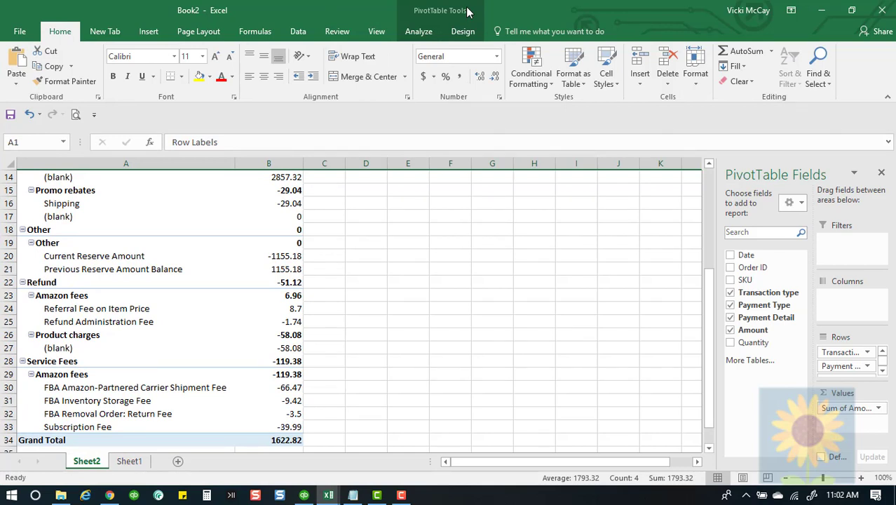
- Hide the PivotTable Fields pane on Sheet2 and select an empty cell outside the pivot table
left_click(882, 175)
left_click(881, 174)
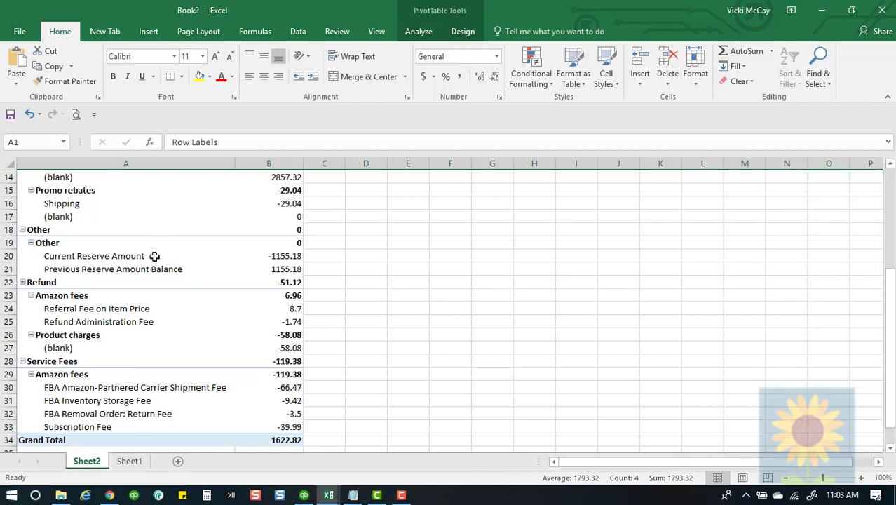
left_click(642, 337)
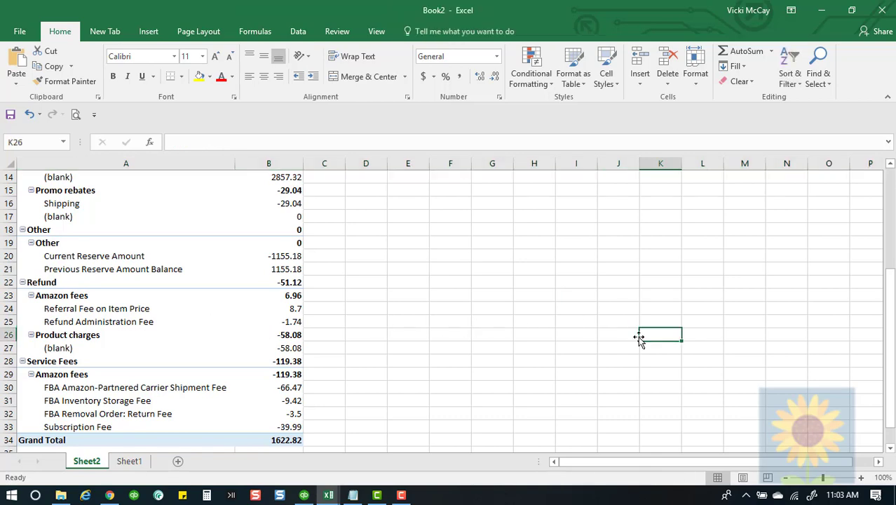
left_click(502, 229)
scroll(463, 295, "up", 5)
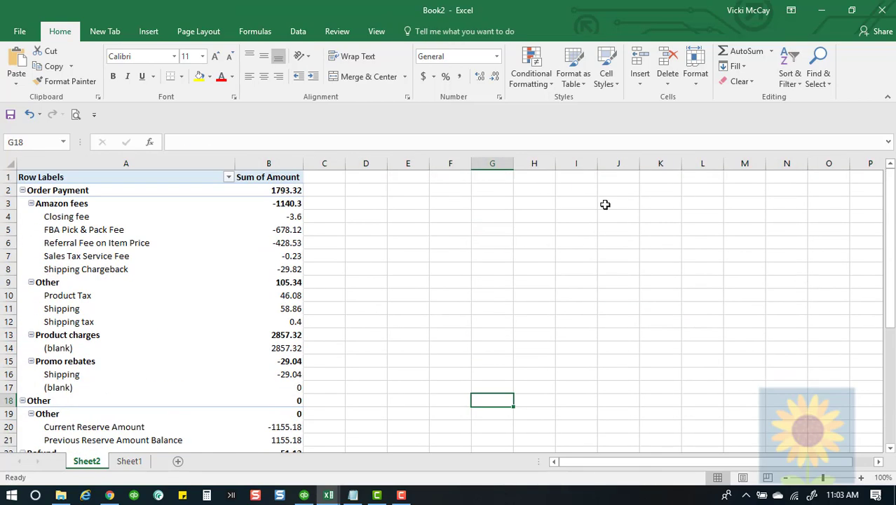
- Select the Payment Detail labels in the pivot table and show its field list again
left_click(170, 247)
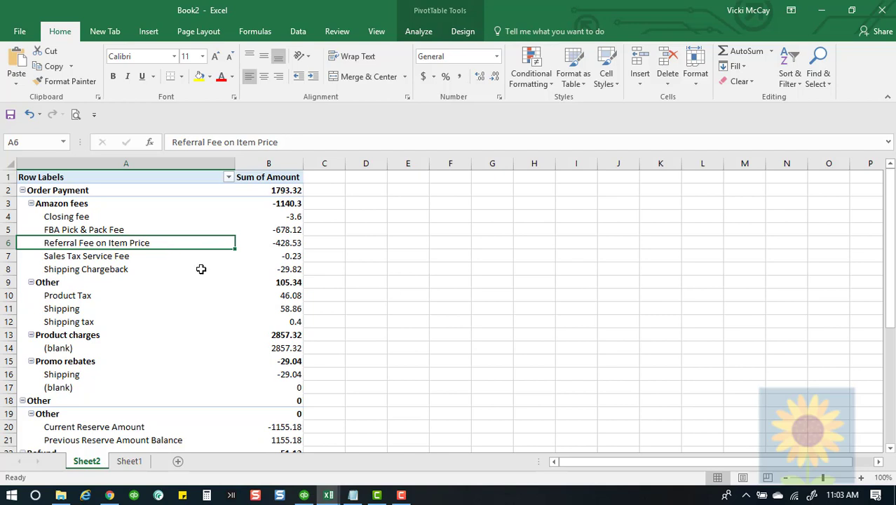
left_click(417, 300)
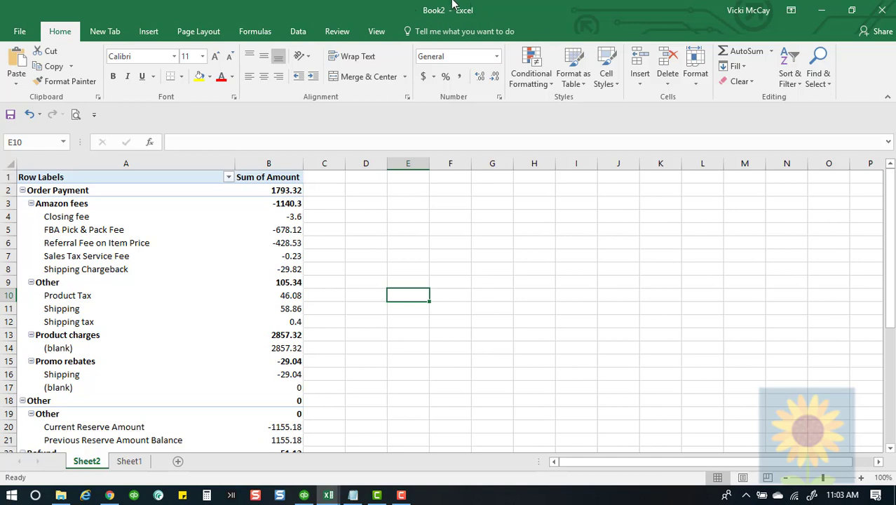
left_click(232, 263)
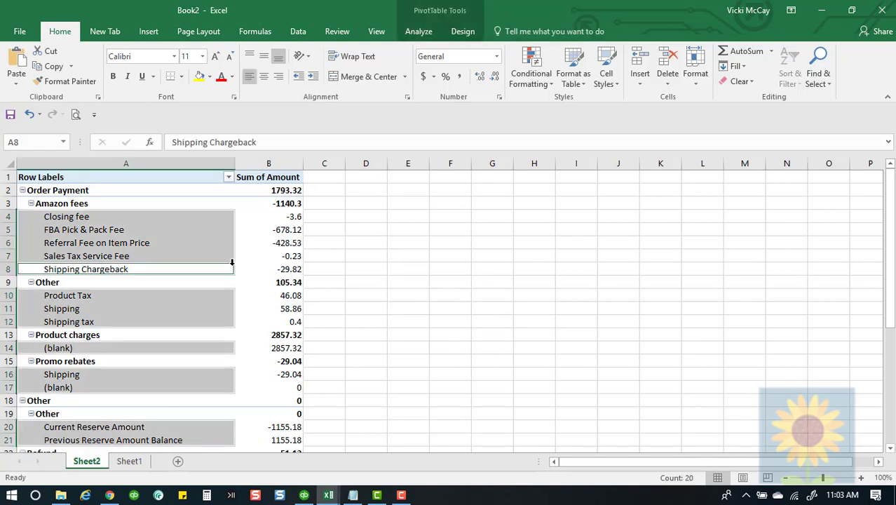
left_click(417, 32)
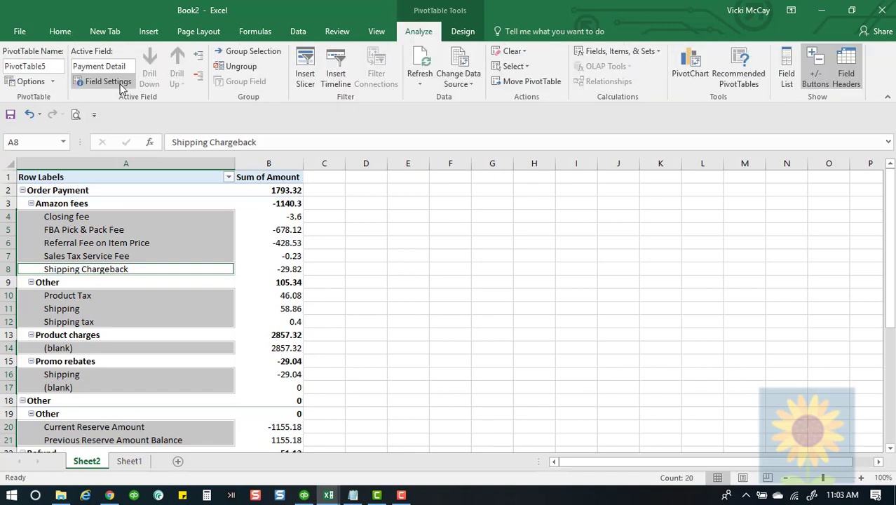
left_click(790, 84)
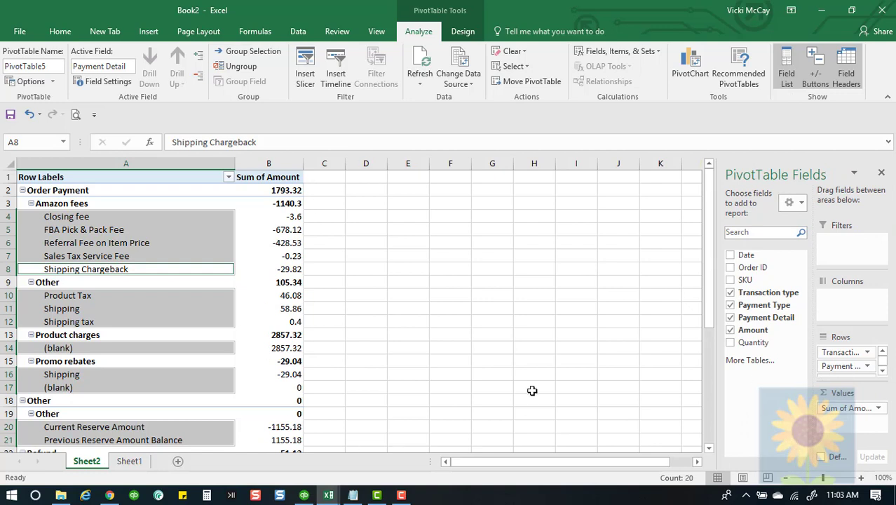
- Insert a pie PivotChart based on the pivot table on Sheet2
left_click(691, 62)
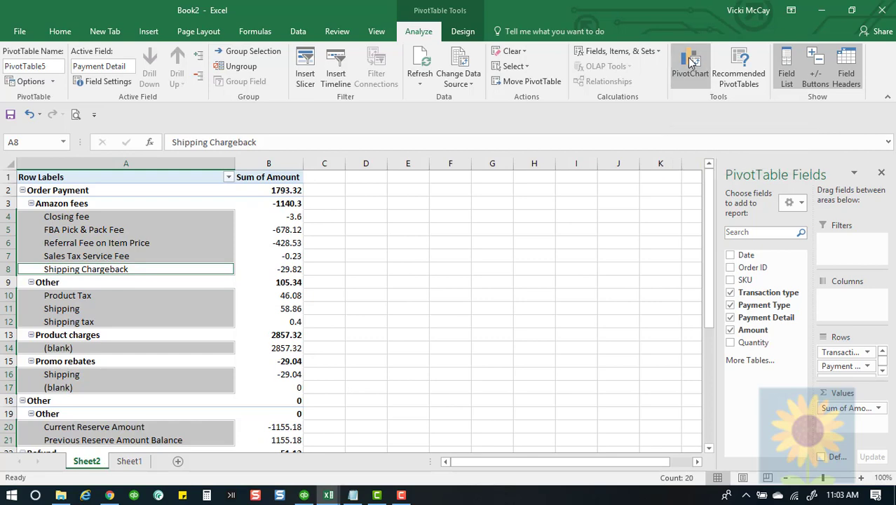
left_click(691, 62)
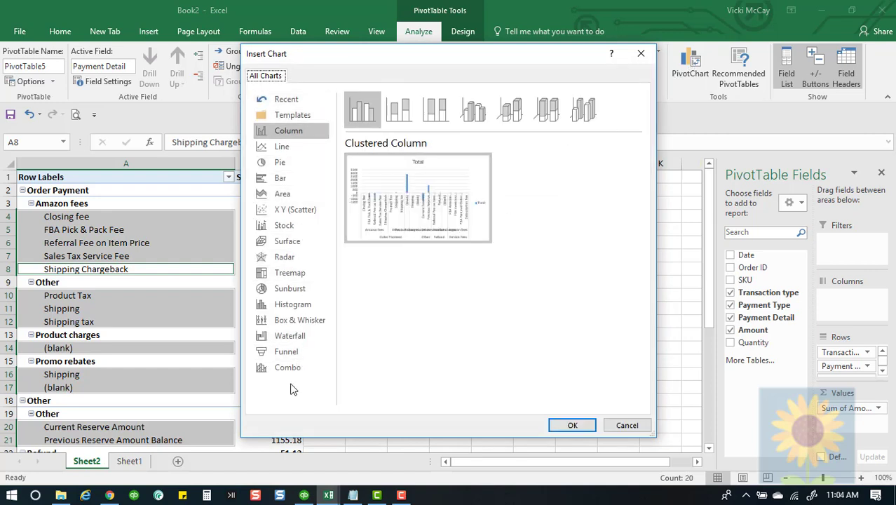
left_click(284, 164)
mouse_move(422, 188)
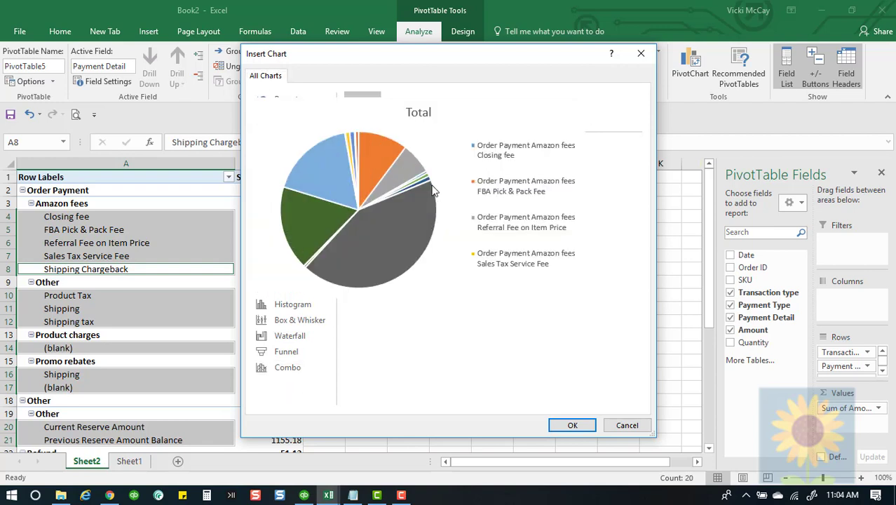
left_click(573, 424)
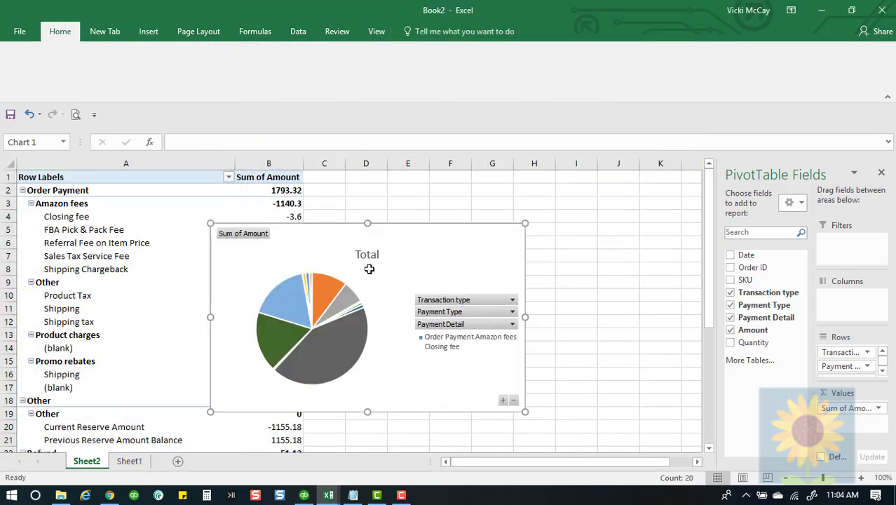
- Move the pie PivotChart beside the pivot table and filter its Payment Detail field to Closing fee only
mouse_move(418, 283)
left_mouse_down()
mouse_move(526, 262)
mouse_move(516, 264)
left_mouse_up()
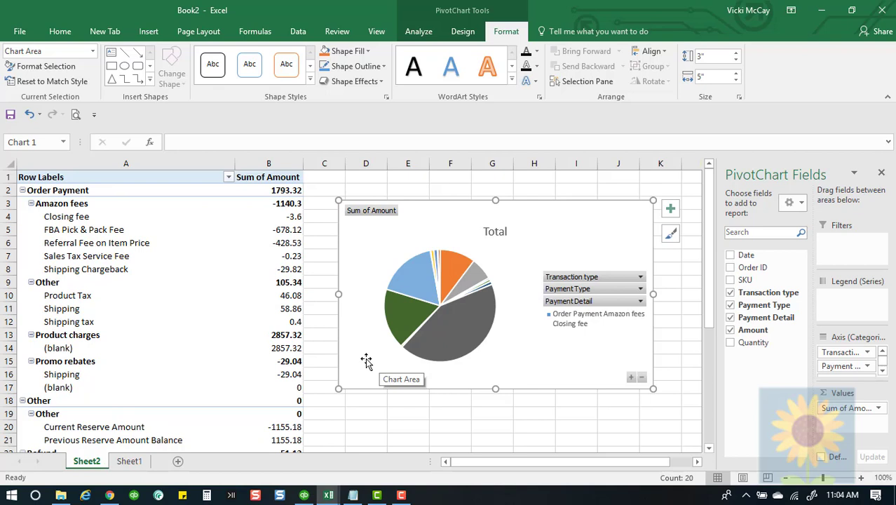
left_click(640, 302)
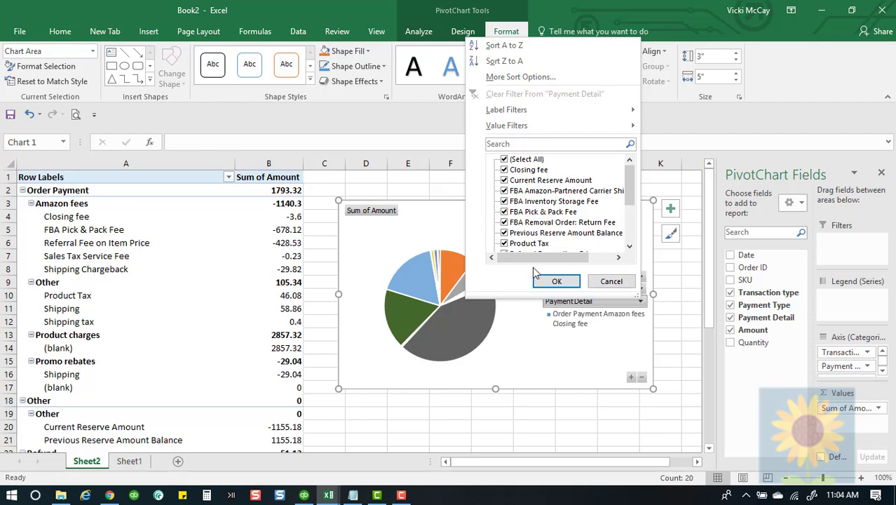
mouse_move(630, 185)
left_mouse_down()
mouse_move(634, 239)
mouse_move(631, 184)
left_mouse_up()
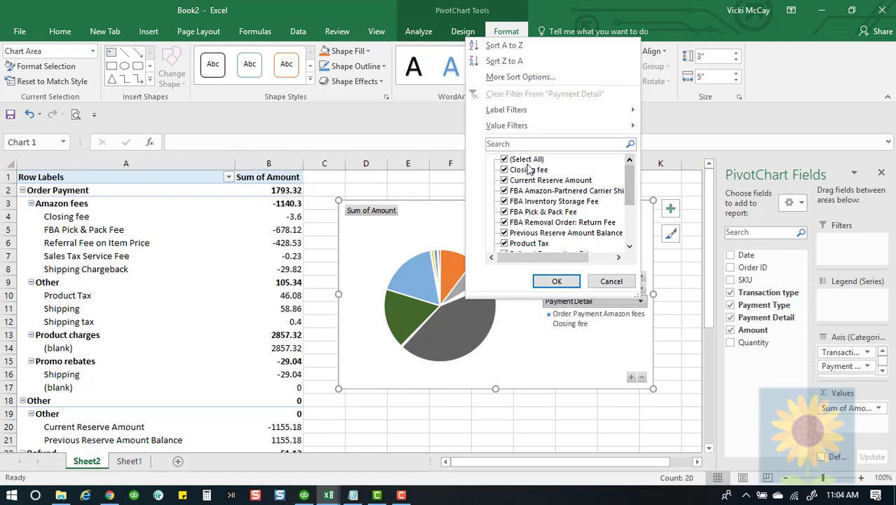
left_click(505, 159)
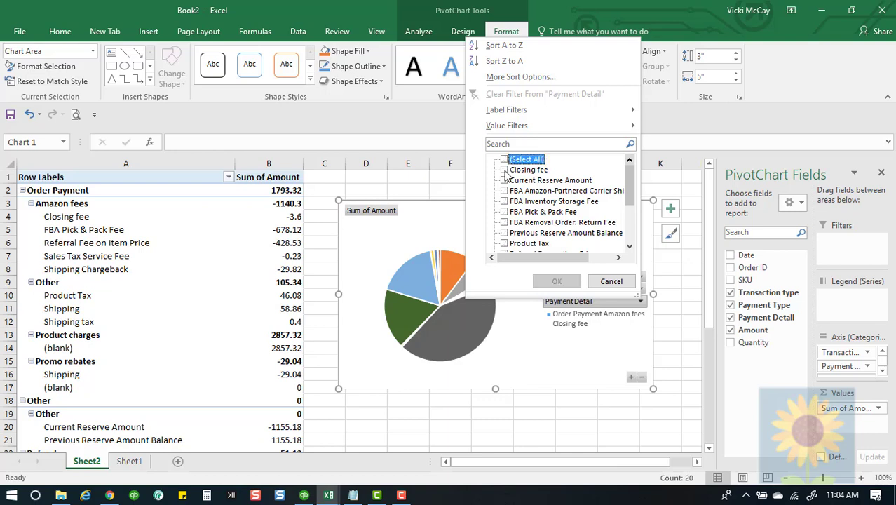
left_click(504, 169)
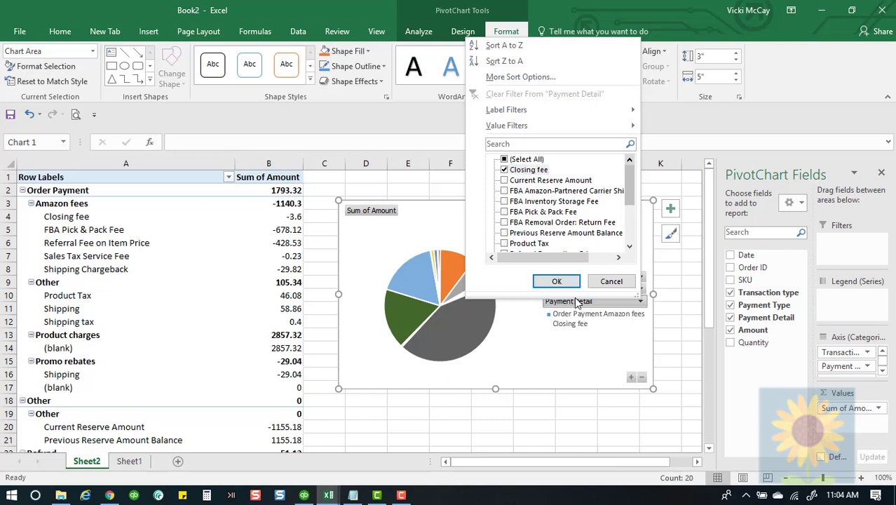
left_click(556, 281)
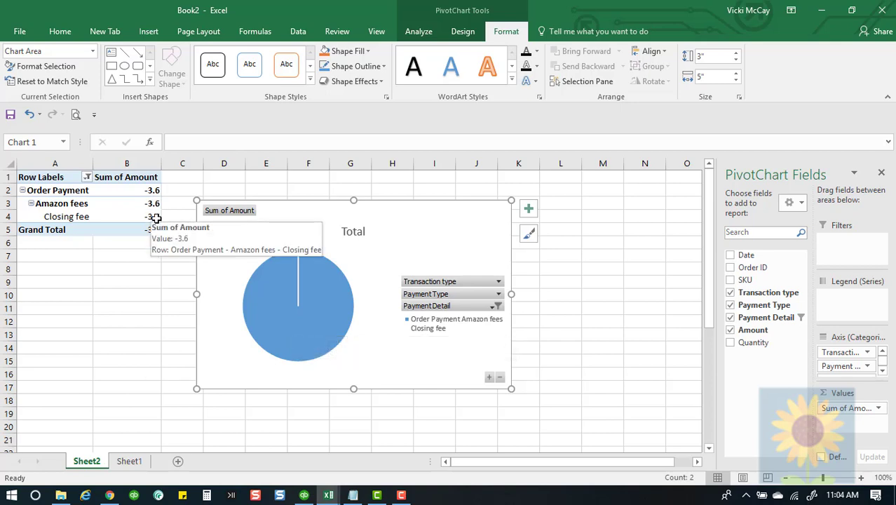
- Include all Payment Detail items in the PivotChart again
left_click(492, 307)
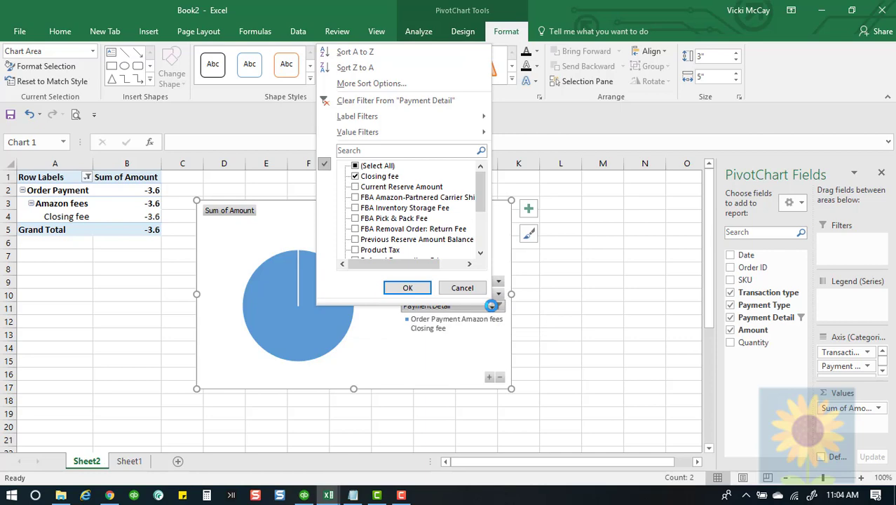
left_click(355, 167)
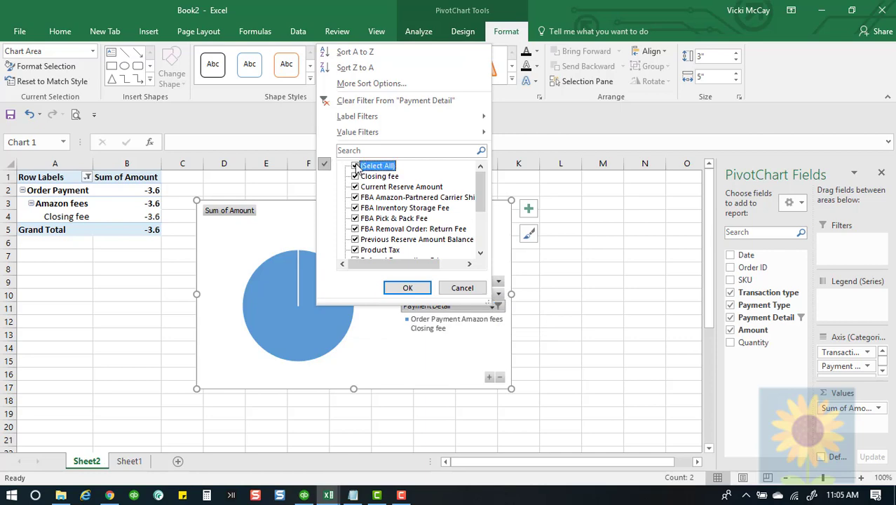
left_click(407, 288)
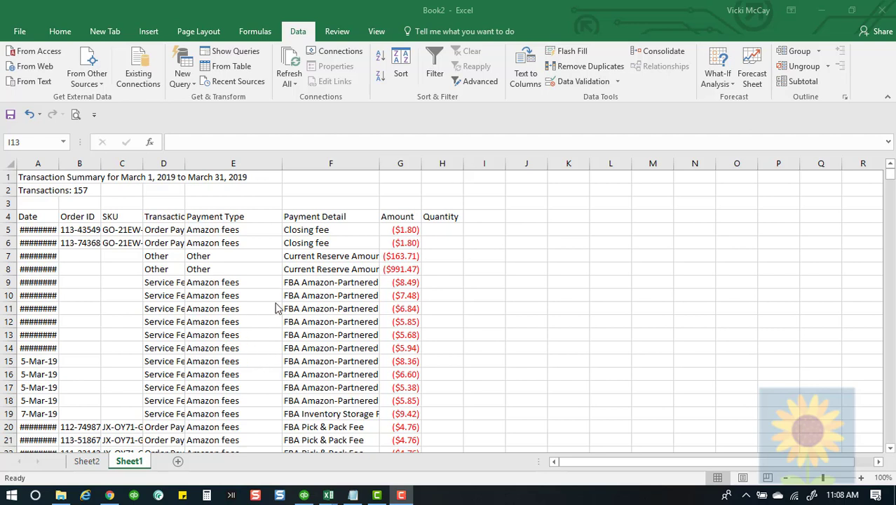
- Add filters to the header row A4:H4 of the transaction data in Sheet1
left_click(31, 220)
left_click(441, 218, "shift")
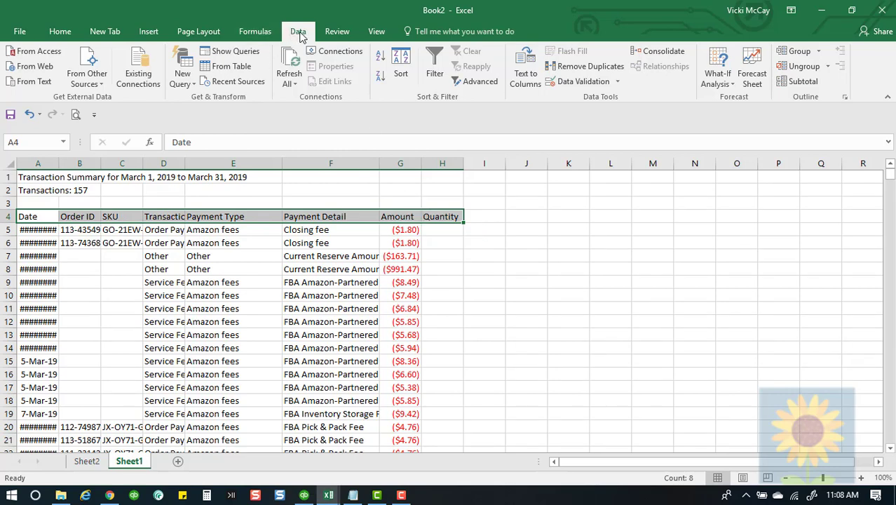
left_click(436, 73)
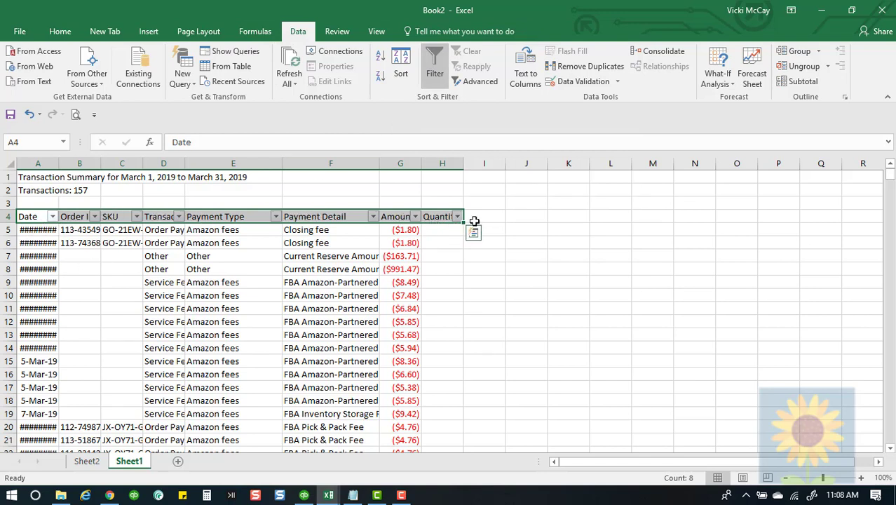
left_click(523, 218)
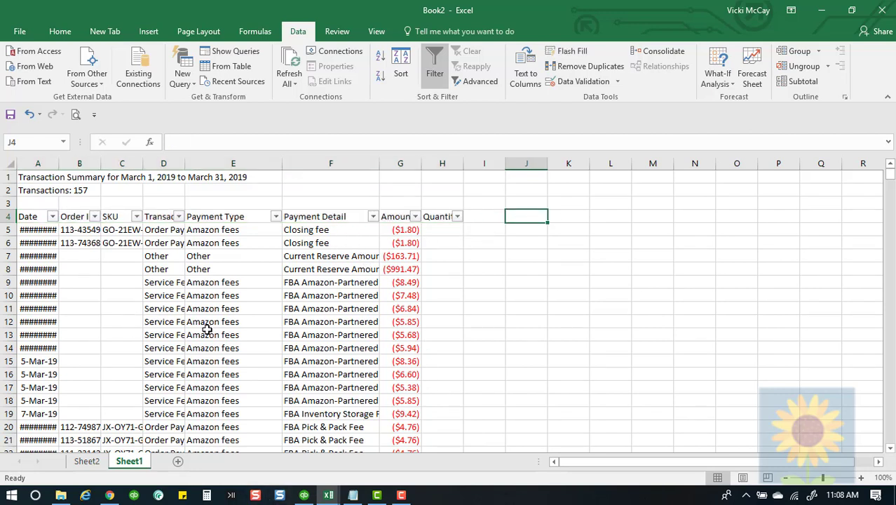
- Filter the Payment Detail column in Sheet1 to Sales and look through the filtered transactions
left_click(373, 218)
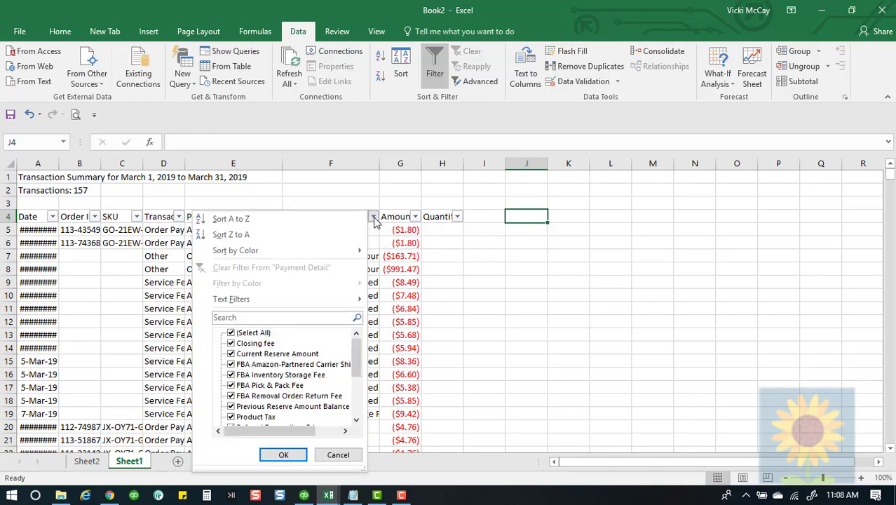
left_click(231, 333)
scroll(272, 388, "down", 2)
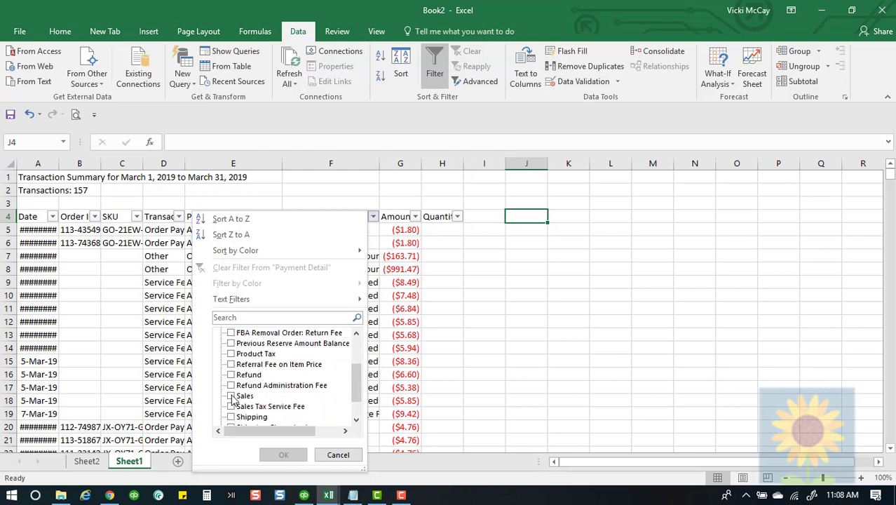
left_click(231, 396)
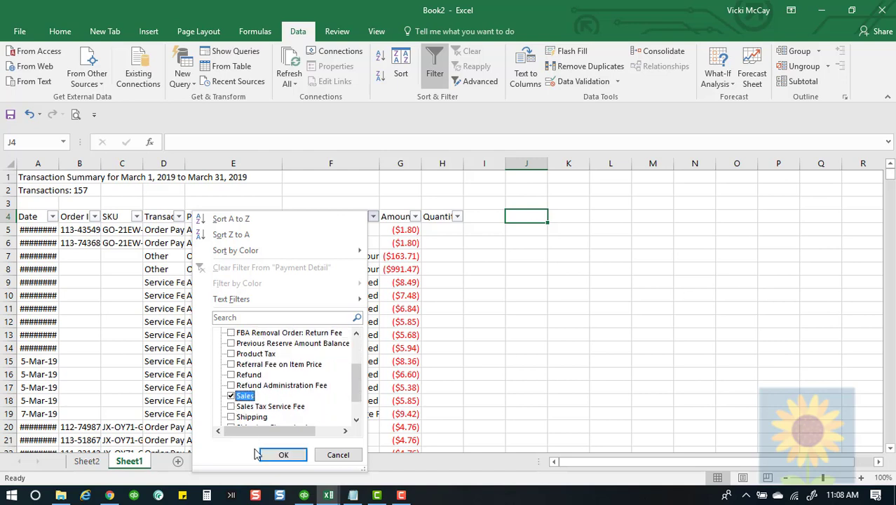
left_click(281, 454)
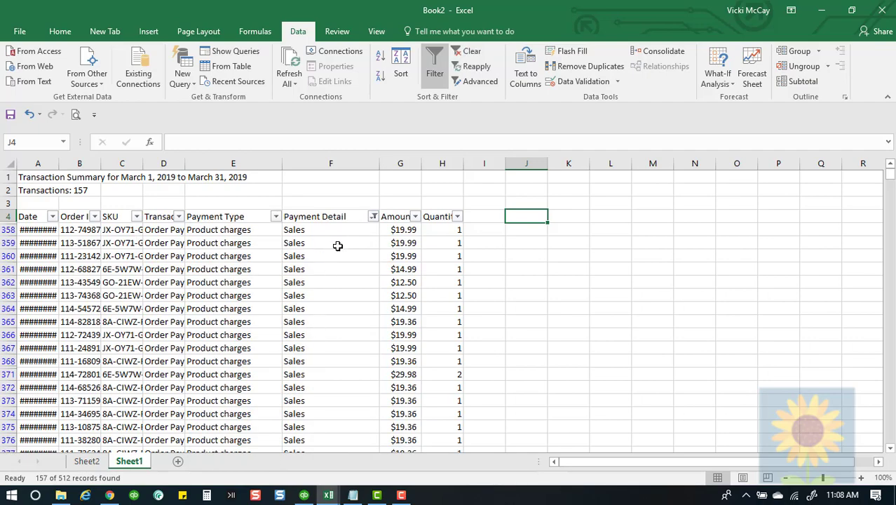
scroll(543, 361, "down", 18)
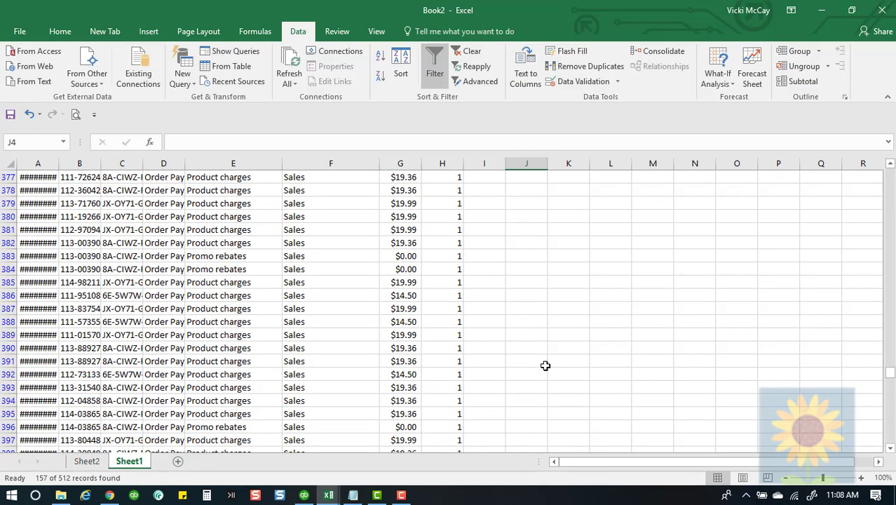
scroll(537, 370, "down", 20)
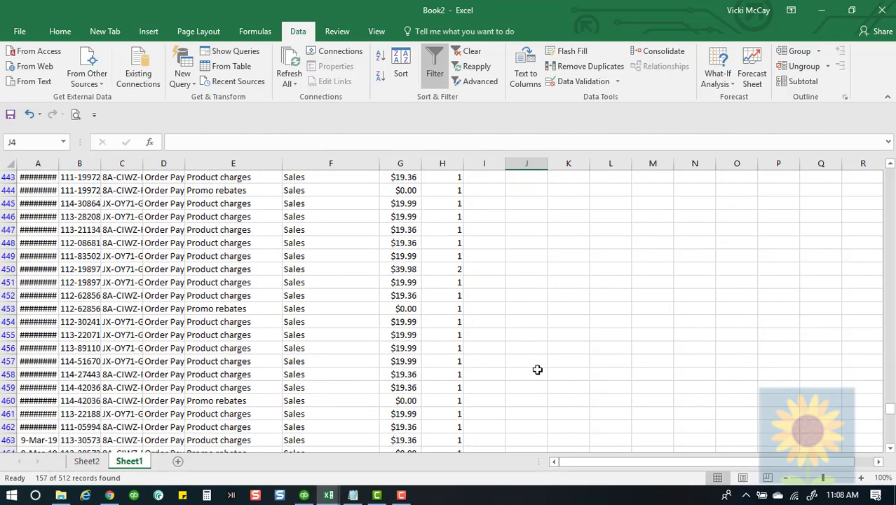
scroll(537, 369, "up", 20)
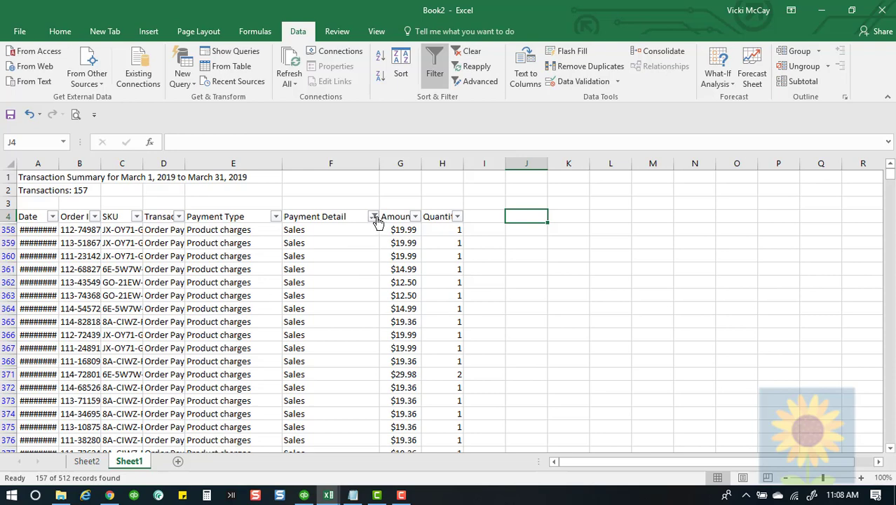
- Change the Payment Detail filter to Product Tax only and look through the filtered rows to the end
left_click(375, 218)
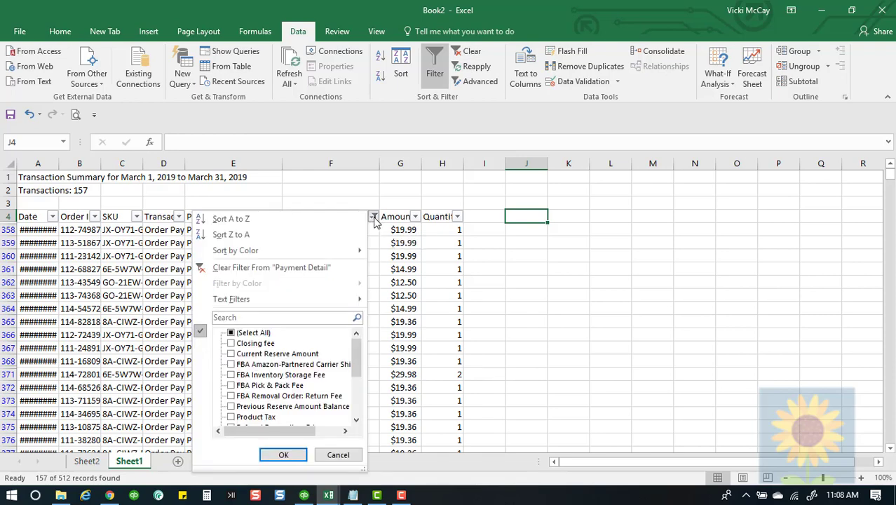
left_click(232, 333)
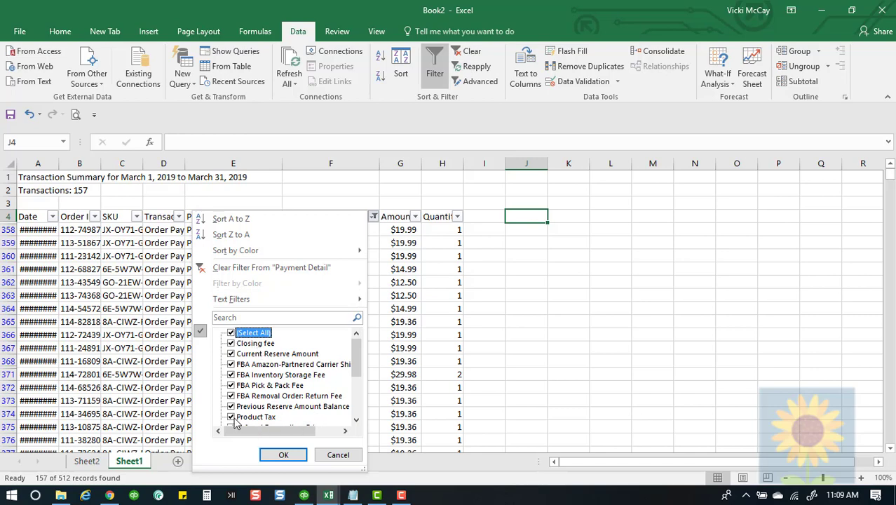
left_click(231, 334)
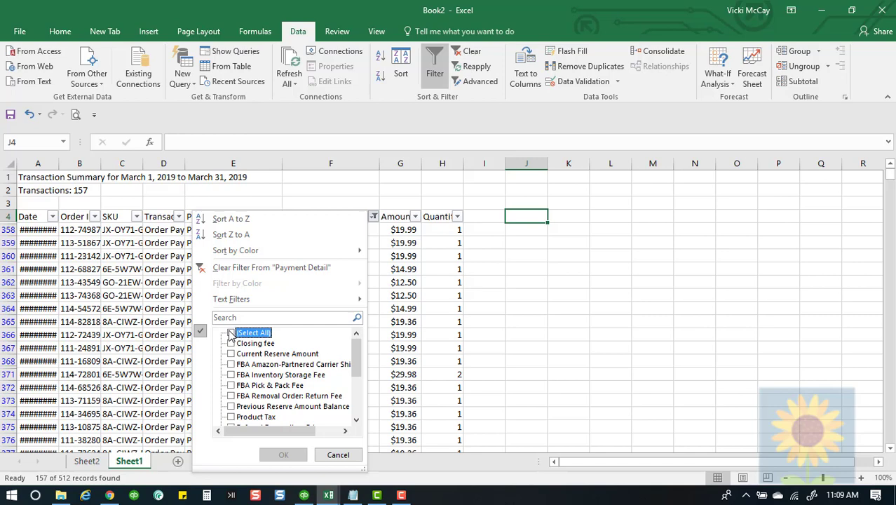
left_click(231, 418)
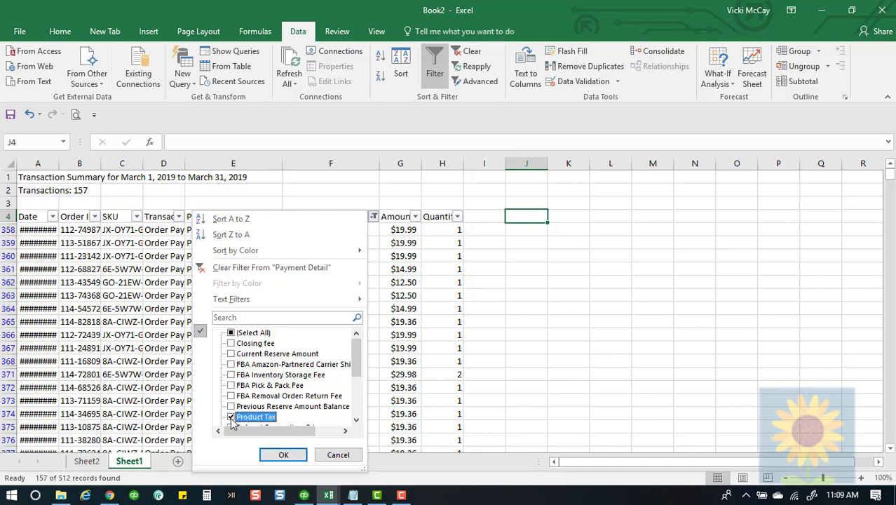
left_click(281, 459)
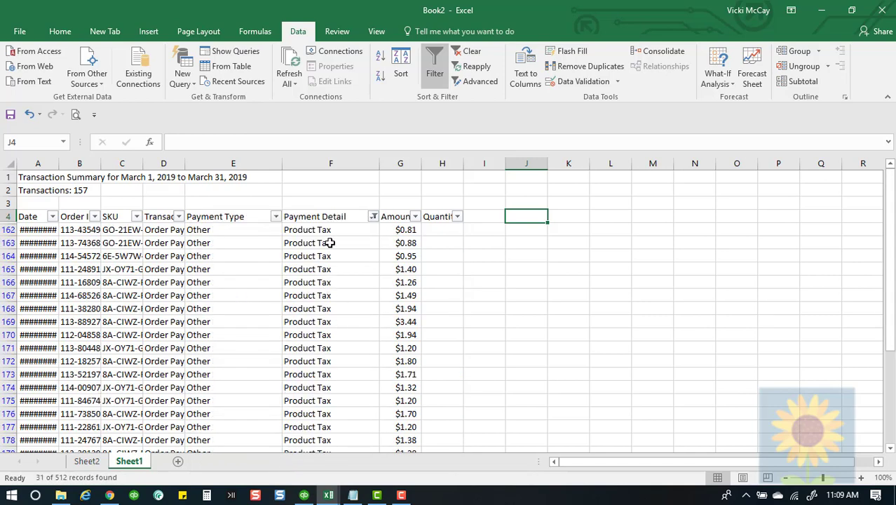
scroll(476, 369, "down", 9)
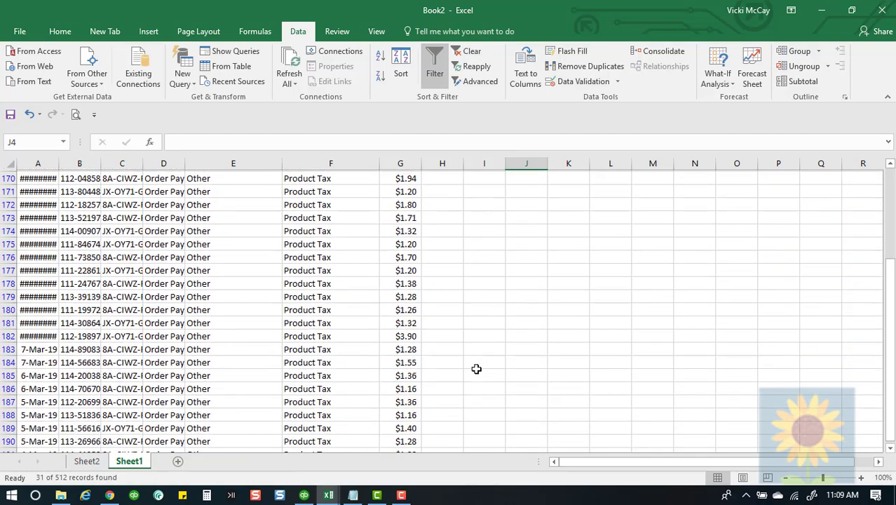
scroll(476, 369, "up", 3)
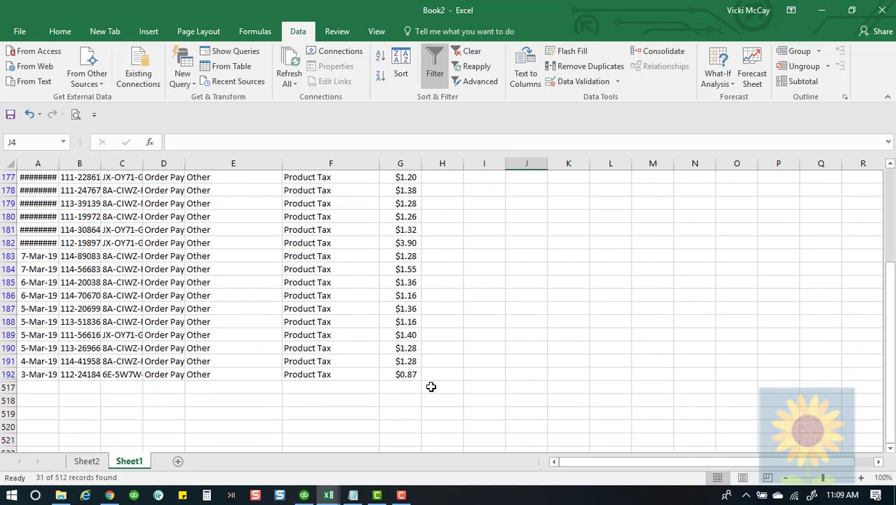
- Total the filtered Product Tax amounts in G517 with =SUBTOTAL(9,G5:G516)
left_click(411, 388)
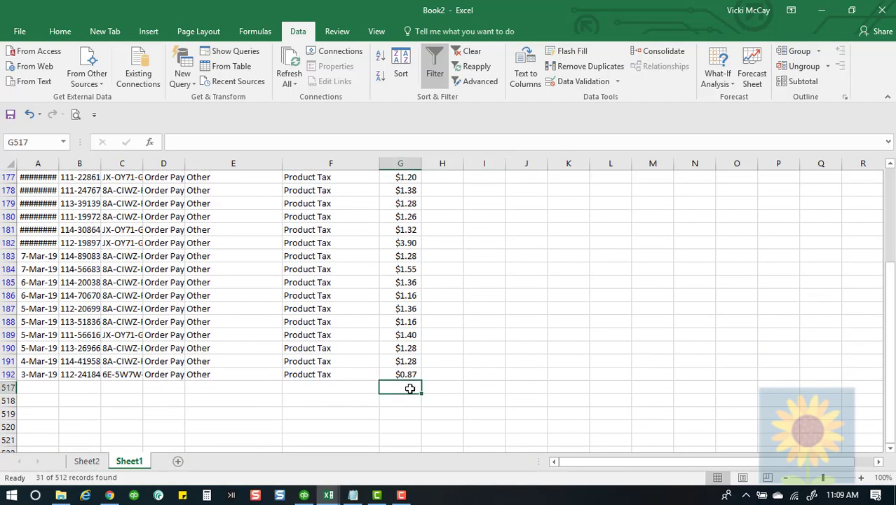
left_click(59, 32)
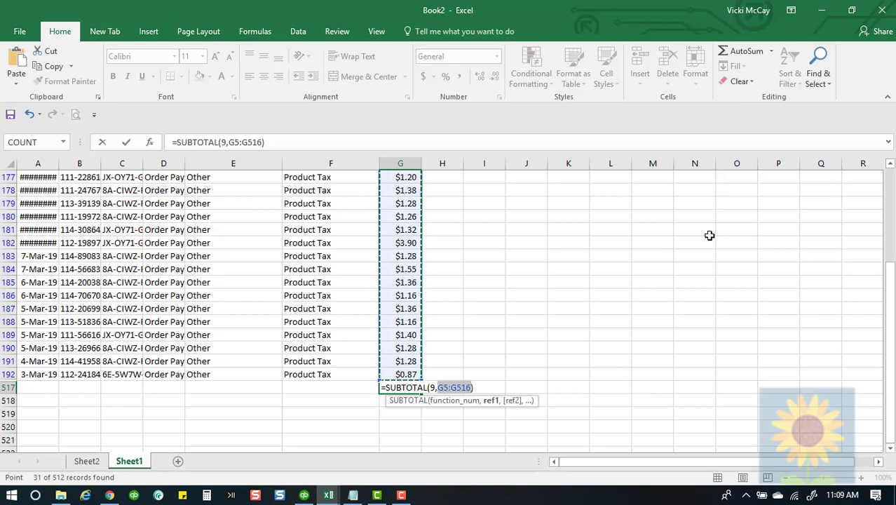
key("Return")
key("Down")
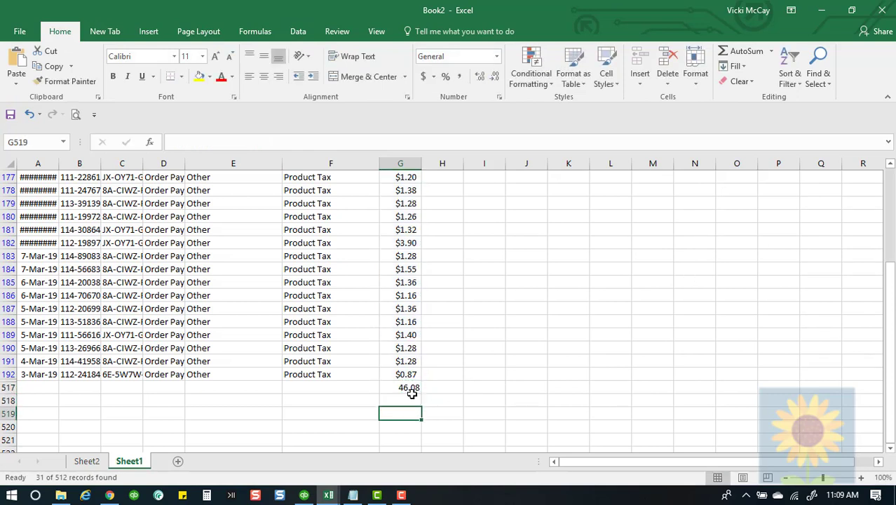
- Compare the Product Tax subtotal with the pivot table on Sheet2, and delete the subtotal from G517 in Sheet1
left_click(87, 461)
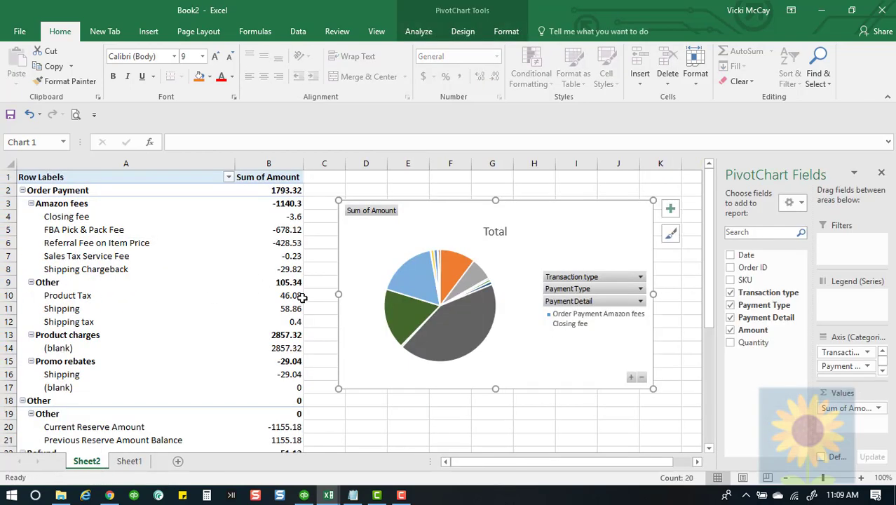
left_click(129, 462)
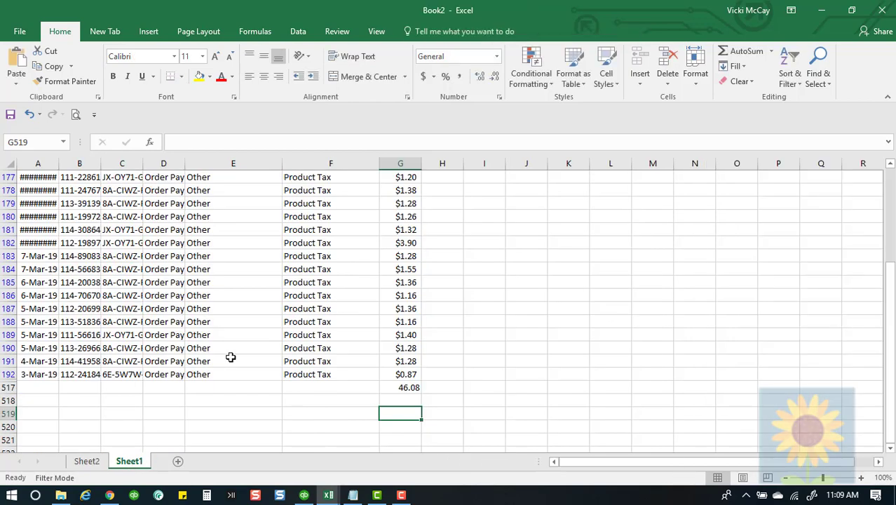
left_click(412, 388)
key("Delete")
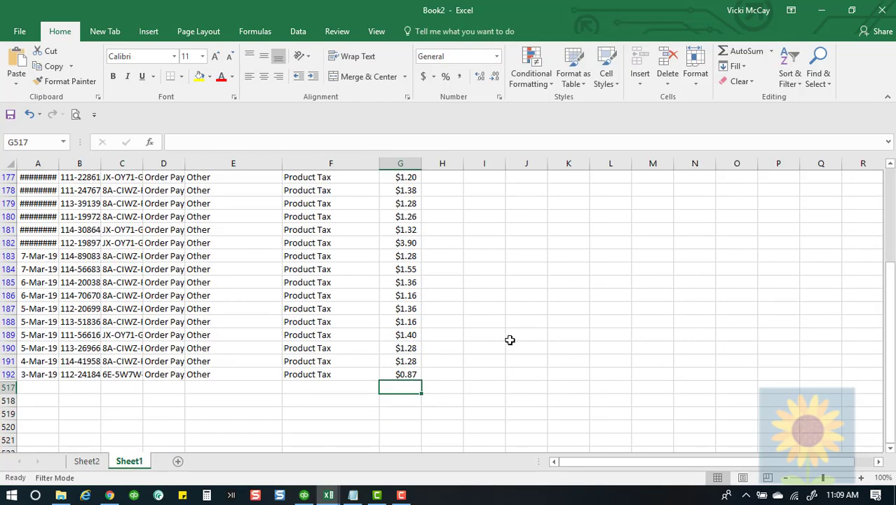
- Select all Payment Detail items in the Sheet1 filter to show every transaction again
scroll(510, 340, "up", 9)
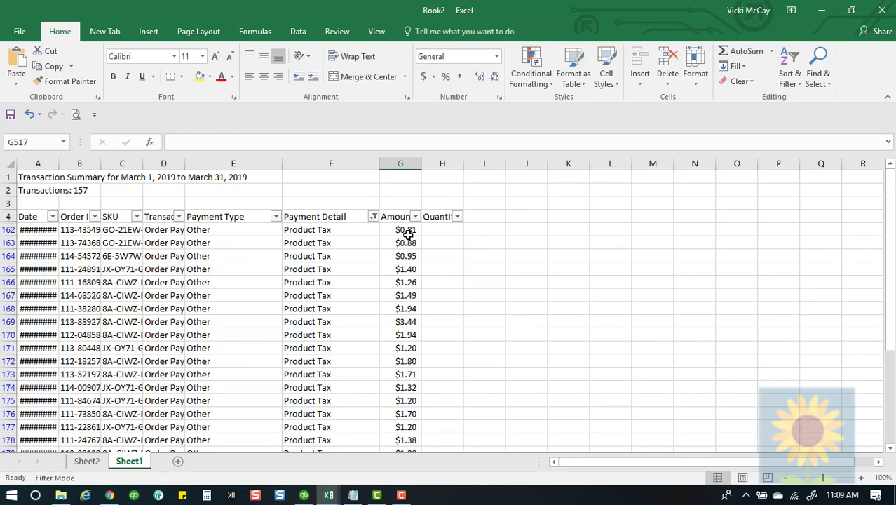
left_click(374, 217)
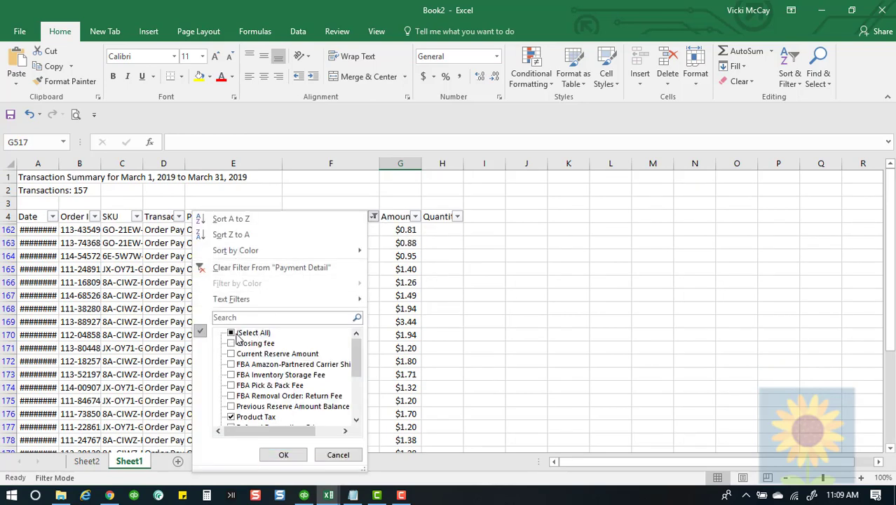
left_click(239, 334)
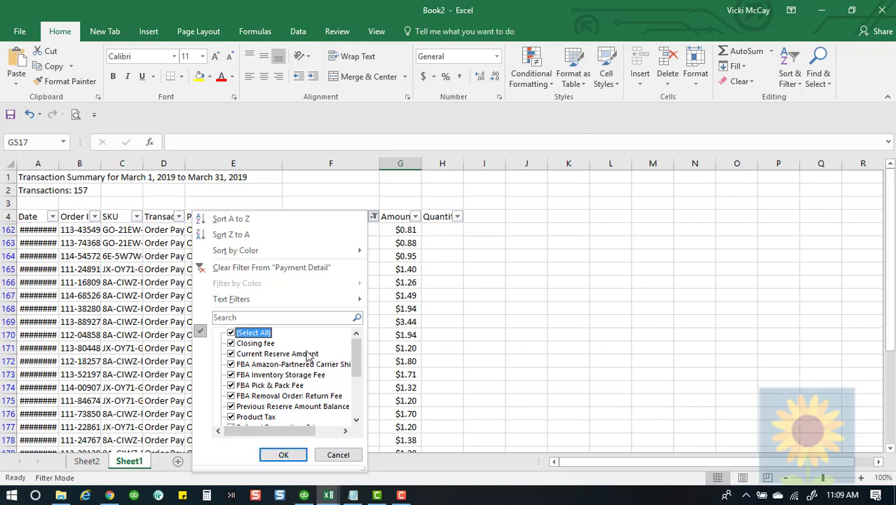
left_click_drag(354, 356, 356, 399)
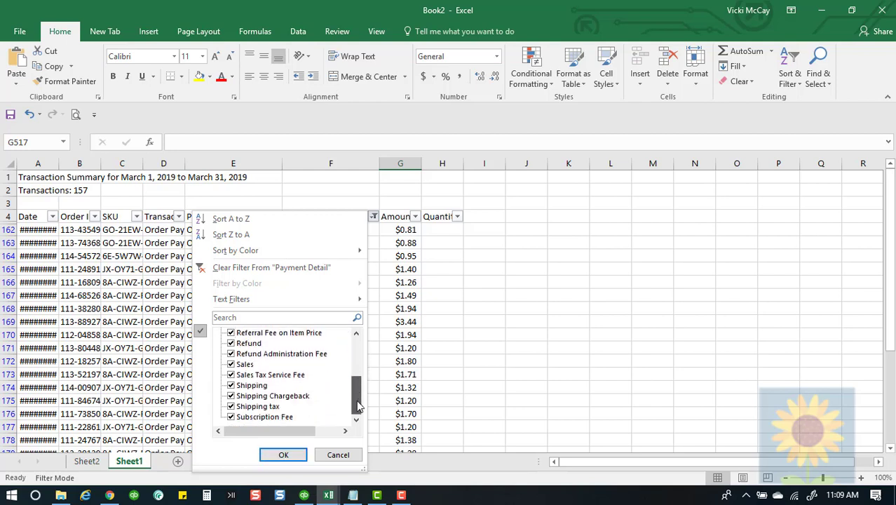
left_click(284, 455)
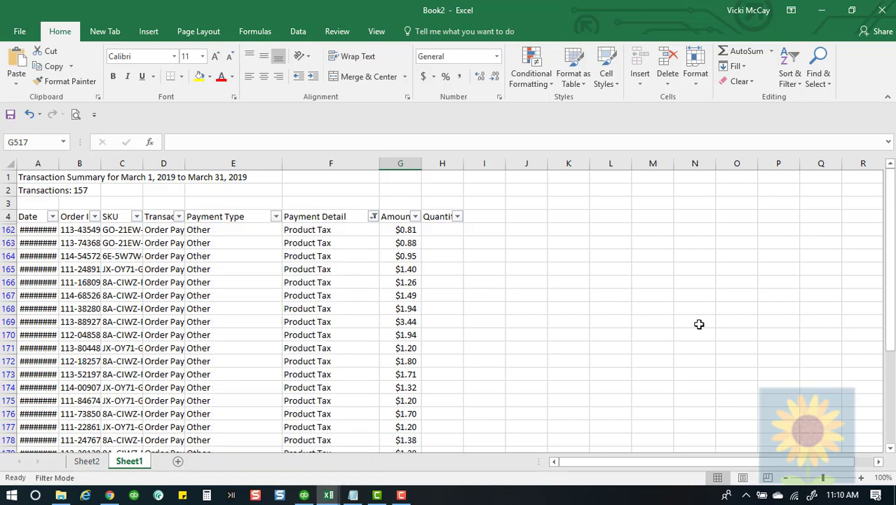
left_click(374, 216)
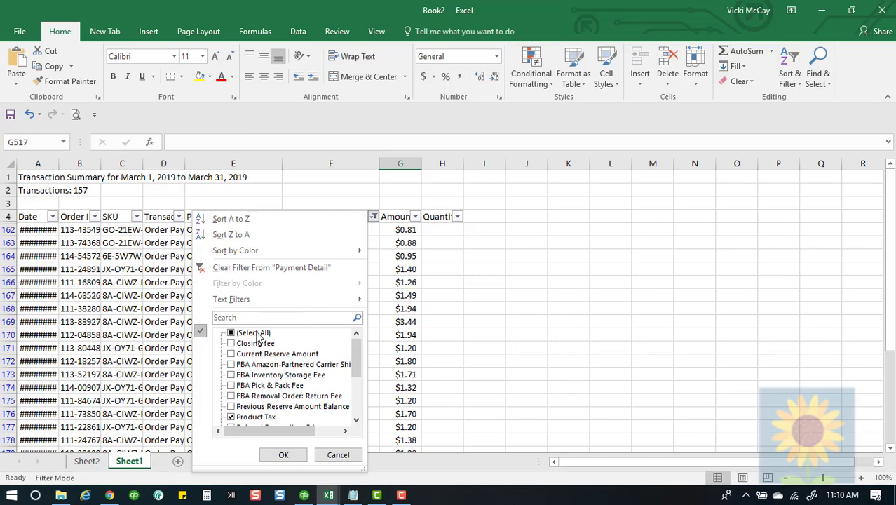
left_click(256, 334)
left_click(284, 454)
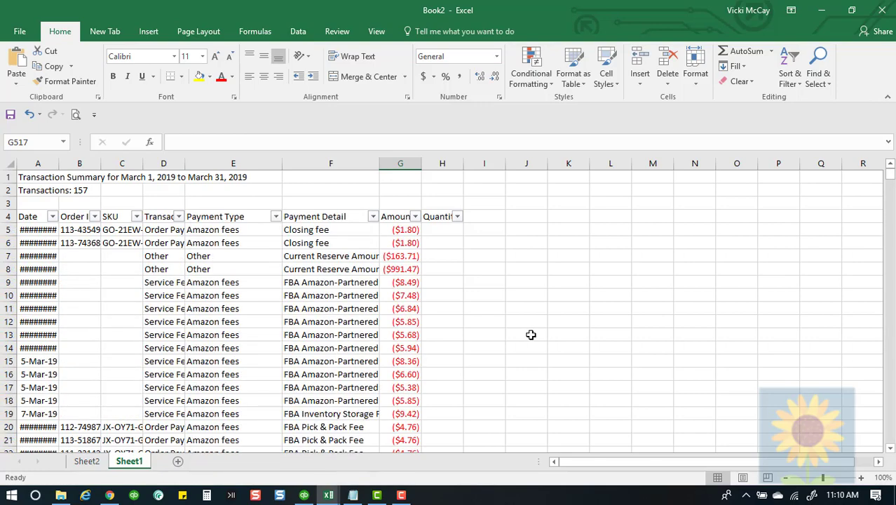